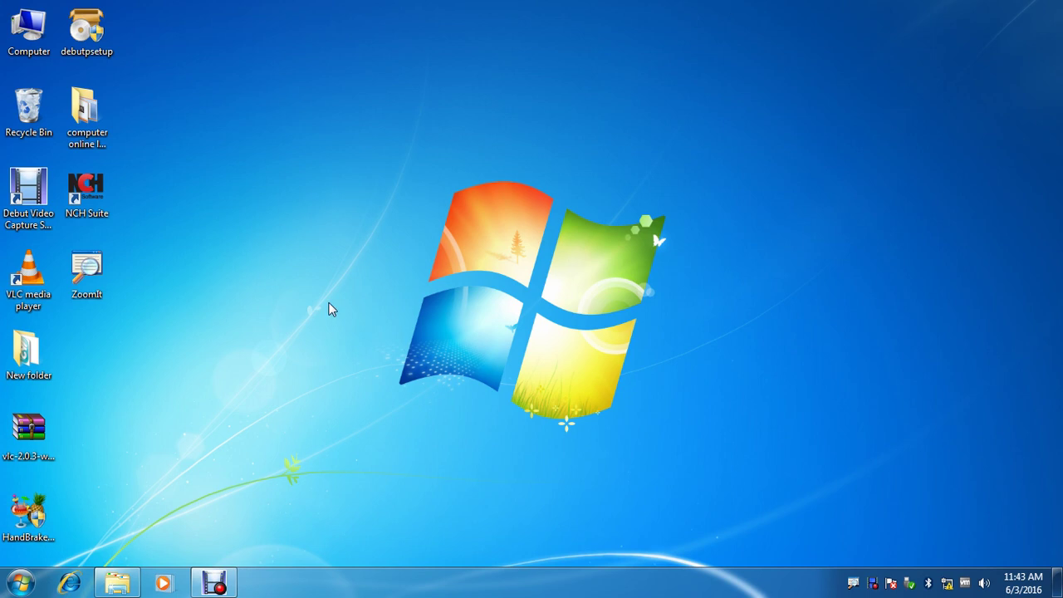
- Run the HandBrake 0.10.5 installer from the desktop and accept its license agreement
{"action": "left_click", "coordinate": [38, 528]}
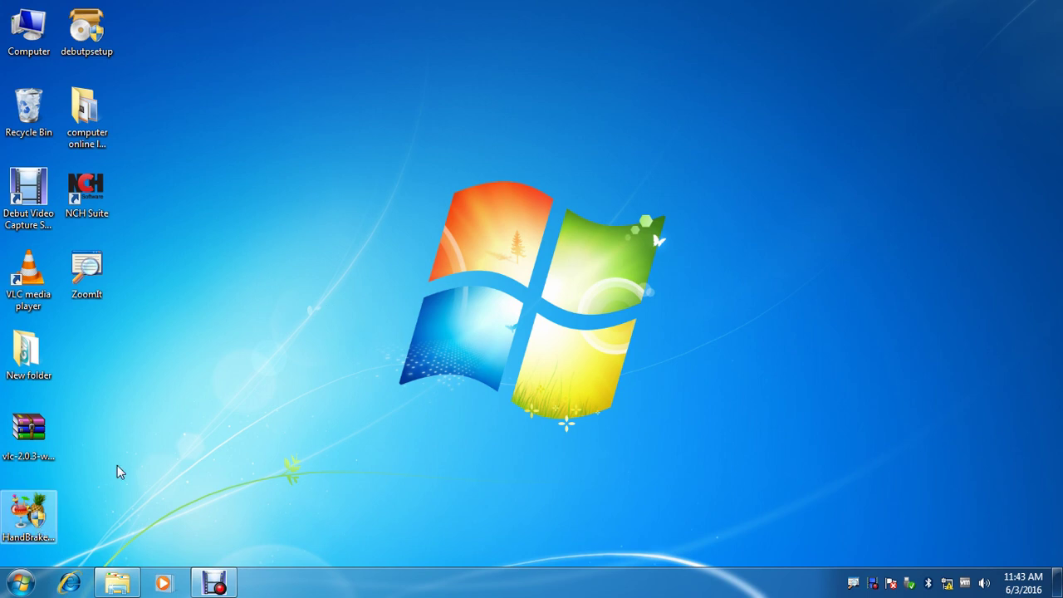
{"action": "left_click", "coordinate": [40, 516]}
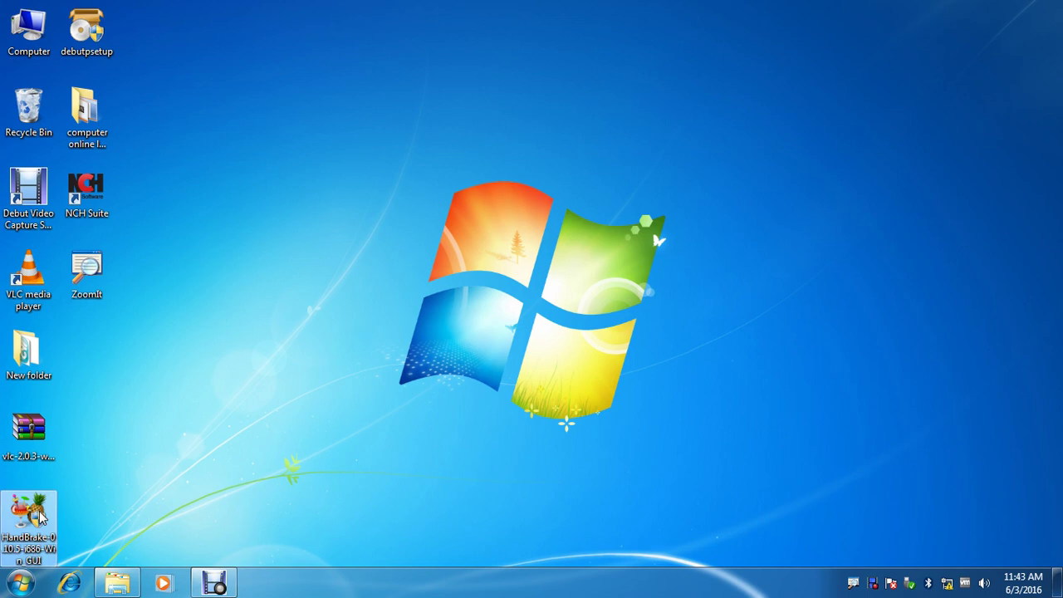
{"action": "double_click", "coordinate": [39, 516]}
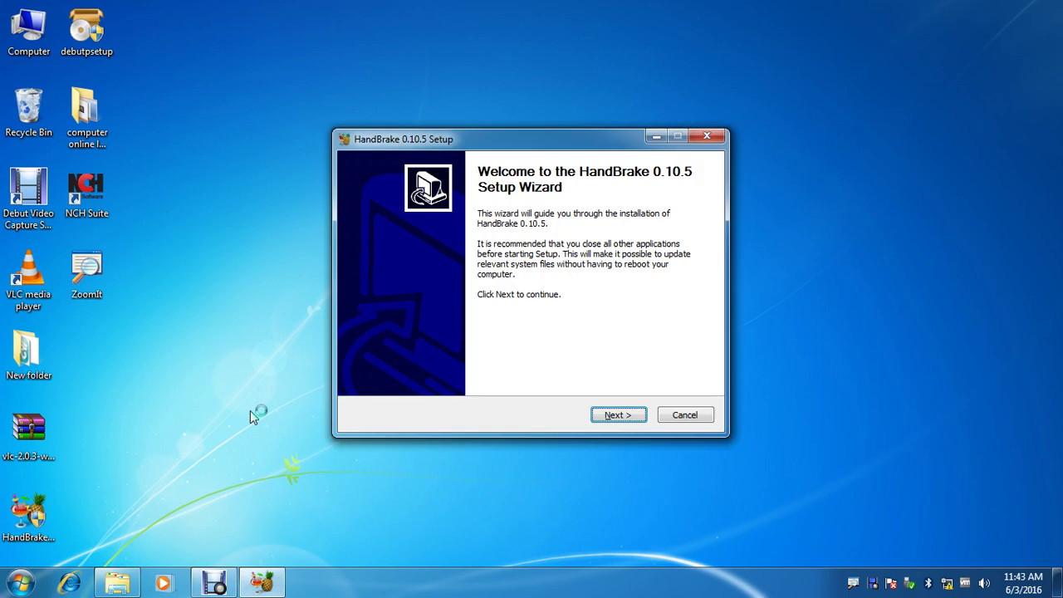
{"action": "key", "text": "Return"}
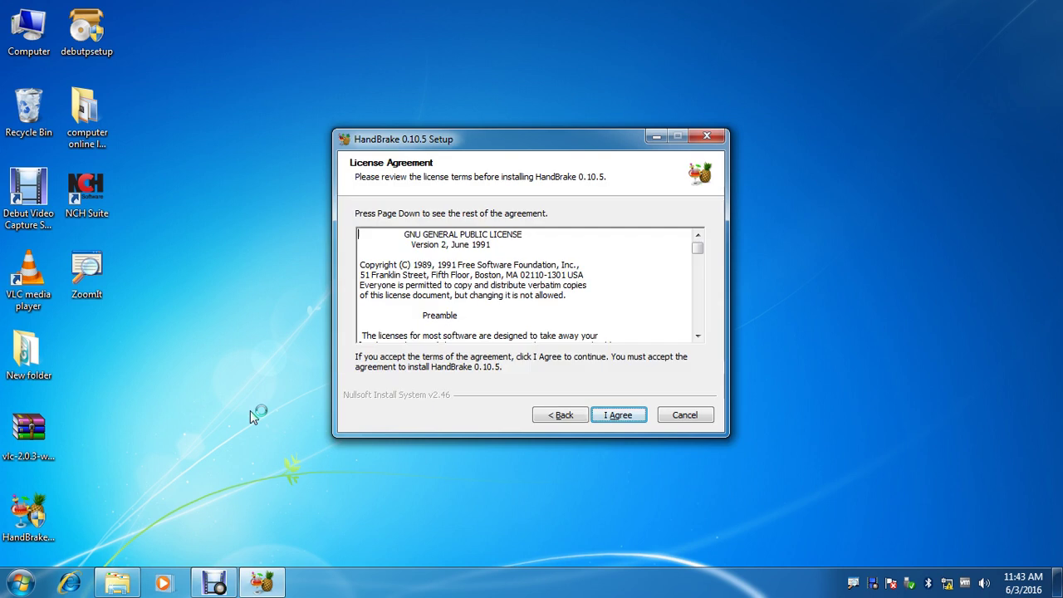
{"action": "key", "text": "Return"}
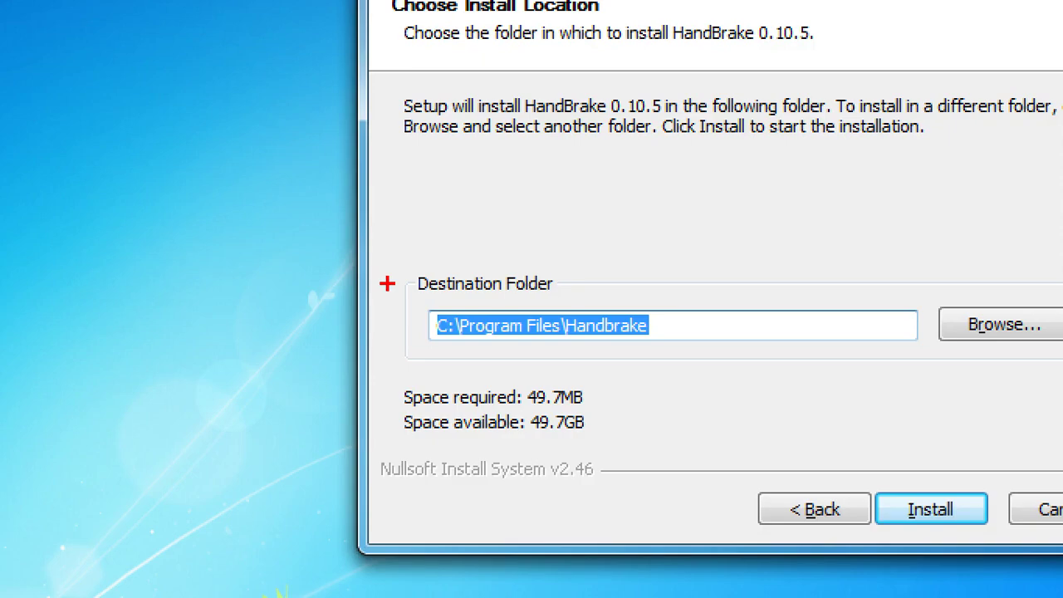
- Annotate the zoomed destination folder in red with a circle, a D:\ note and arrows, and clear the markings
{"action": "mouse_move", "coordinate": [433, 320]}
{"action": "left_mouse_down"}
{"action": "mouse_move", "coordinate": [466, 304]}
{"action": "mouse_move", "coordinate": [515, 356]}
{"action": "mouse_move", "coordinate": [605, 355]}
{"action": "mouse_move", "coordinate": [695, 295]}
{"action": "mouse_move", "coordinate": [456, 297]}
{"action": "left_mouse_up"}
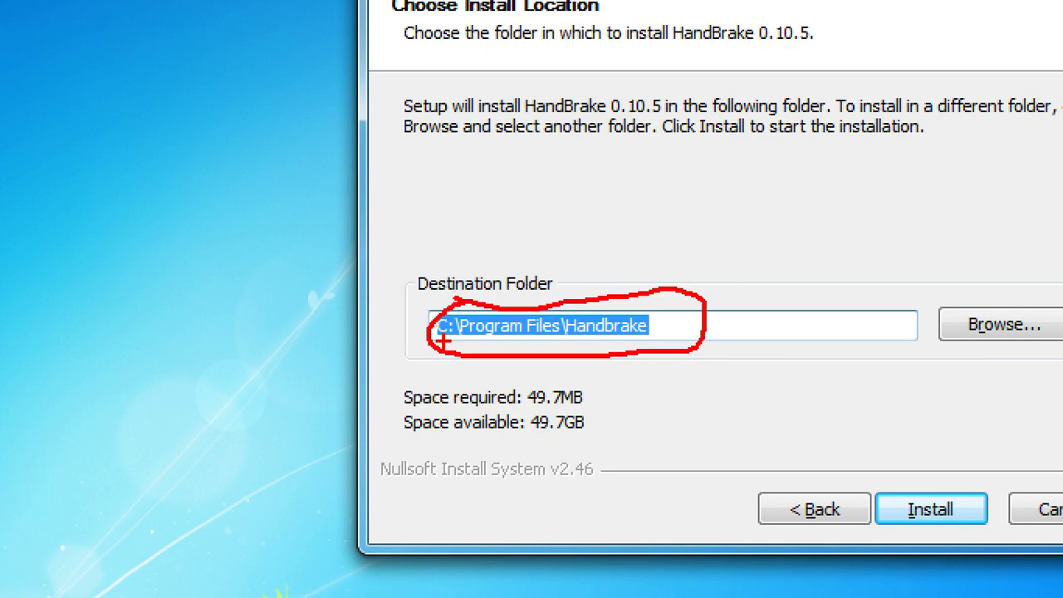
{"action": "left_click_drag", "start_coordinate": [443, 341], "coordinate": [319, 342]}
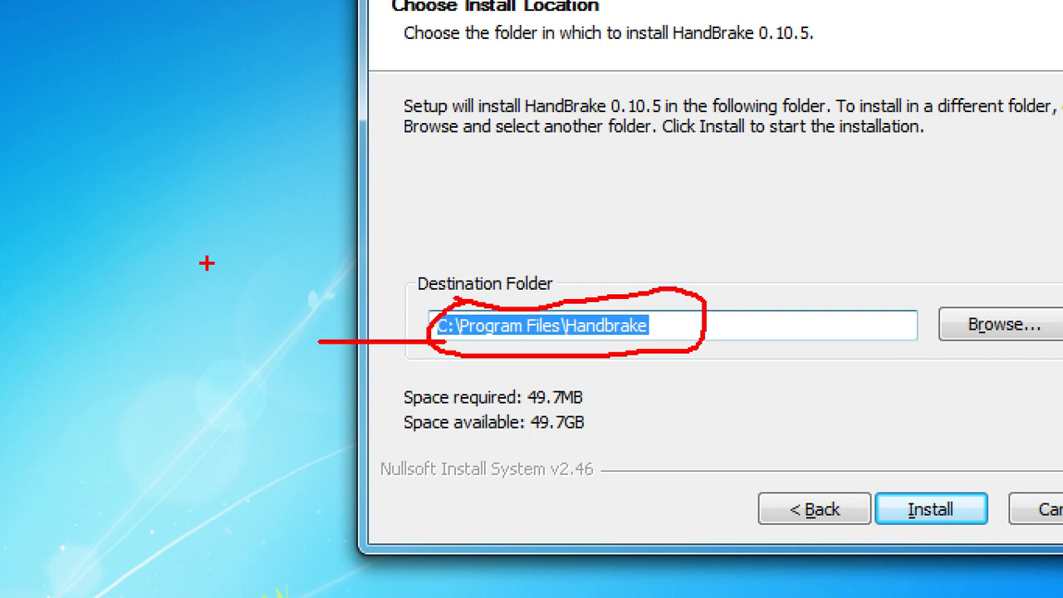
{"action": "left_click_drag", "start_coordinate": [207, 263], "coordinate": [212, 357]}
{"action": "left_click_drag", "start_coordinate": [210, 262], "coordinate": [206, 372]}
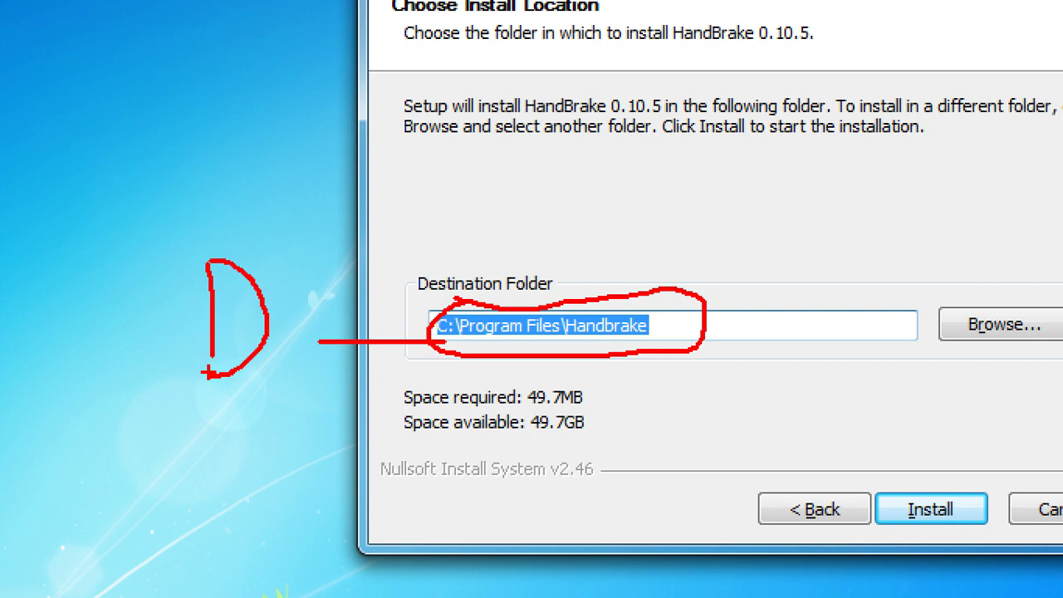
{"action": "left_click", "coordinate": [295, 294]}
{"action": "left_click", "coordinate": [295, 359]}
{"action": "left_click_drag", "start_coordinate": [283, 249], "coordinate": [386, 382]}
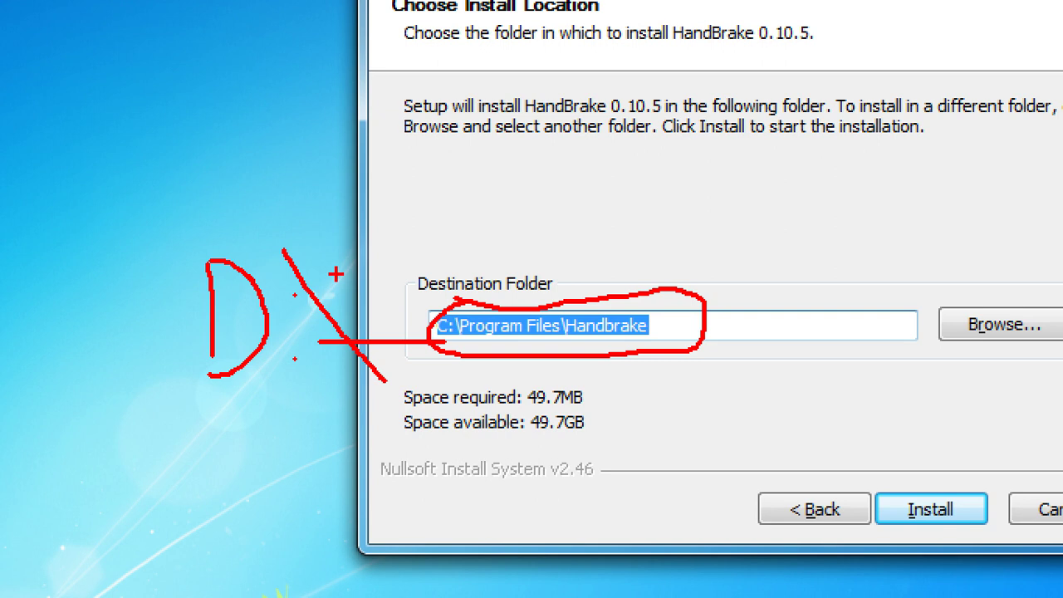
{"action": "mouse_move", "coordinate": [341, 273]}
{"action": "left_mouse_down"}
{"action": "mouse_move", "coordinate": [491, 238]}
{"action": "mouse_move", "coordinate": [500, 301]}
{"action": "left_mouse_up"}
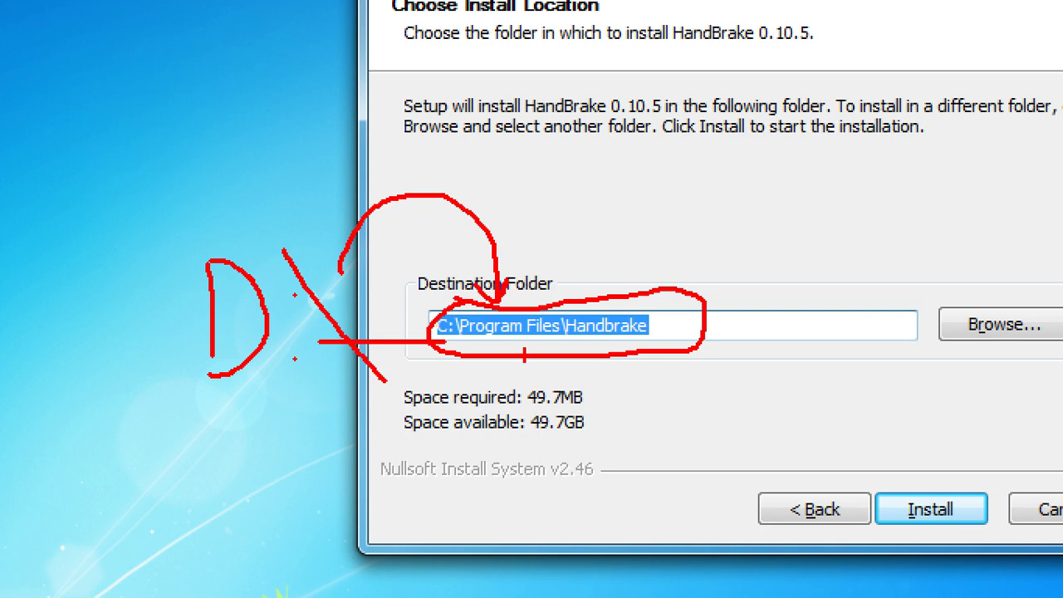
{"action": "mouse_move", "coordinate": [524, 356]}
{"action": "left_mouse_down"}
{"action": "mouse_move", "coordinate": [613, 339]}
{"action": "mouse_move", "coordinate": [615, 352]}
{"action": "left_mouse_up"}
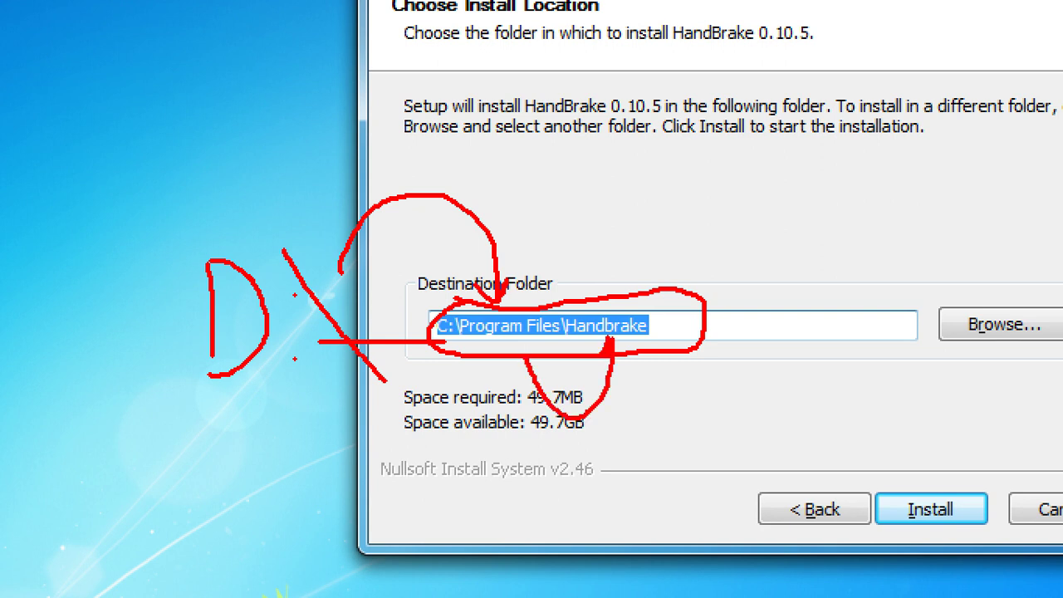
{"action": "key", "text": "Escape"}
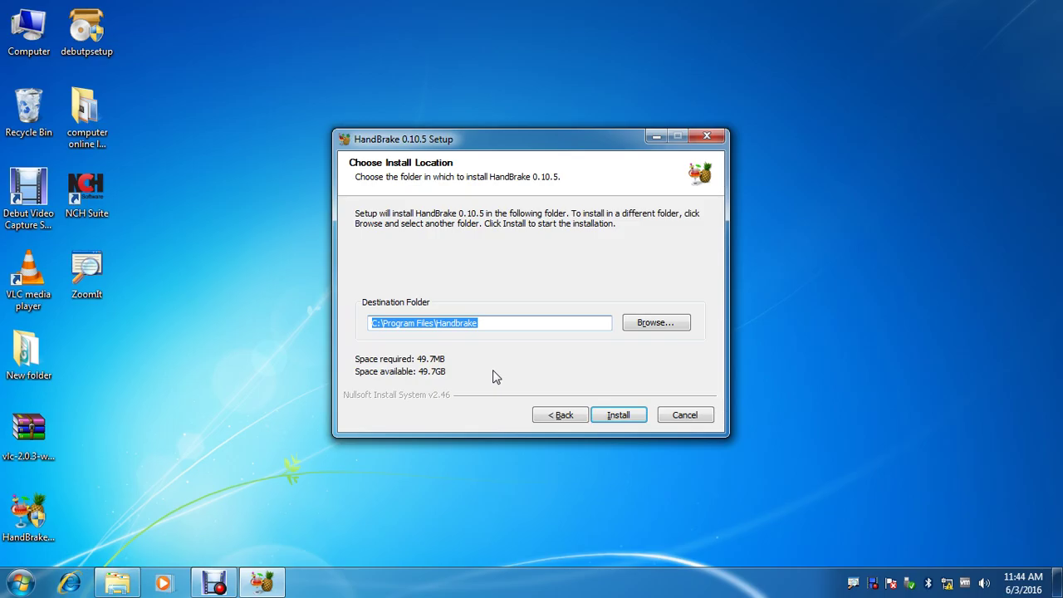
- Install HandBrake in C:\Program Files\Handbrake and launch it from its desktop shortcut
{"action": "left_click", "coordinate": [607, 416]}
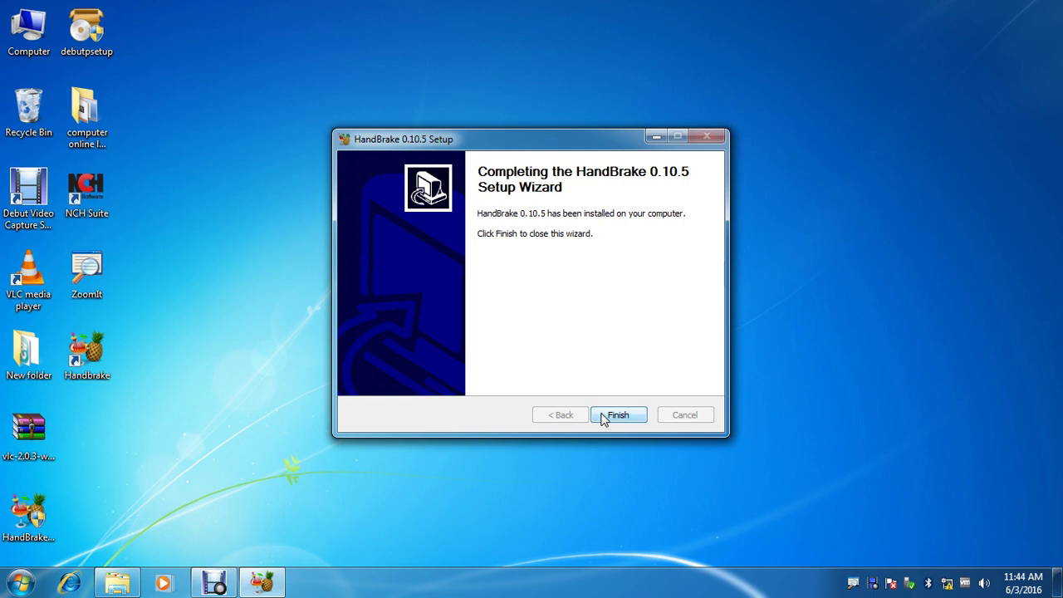
{"action": "left_click", "coordinate": [615, 414]}
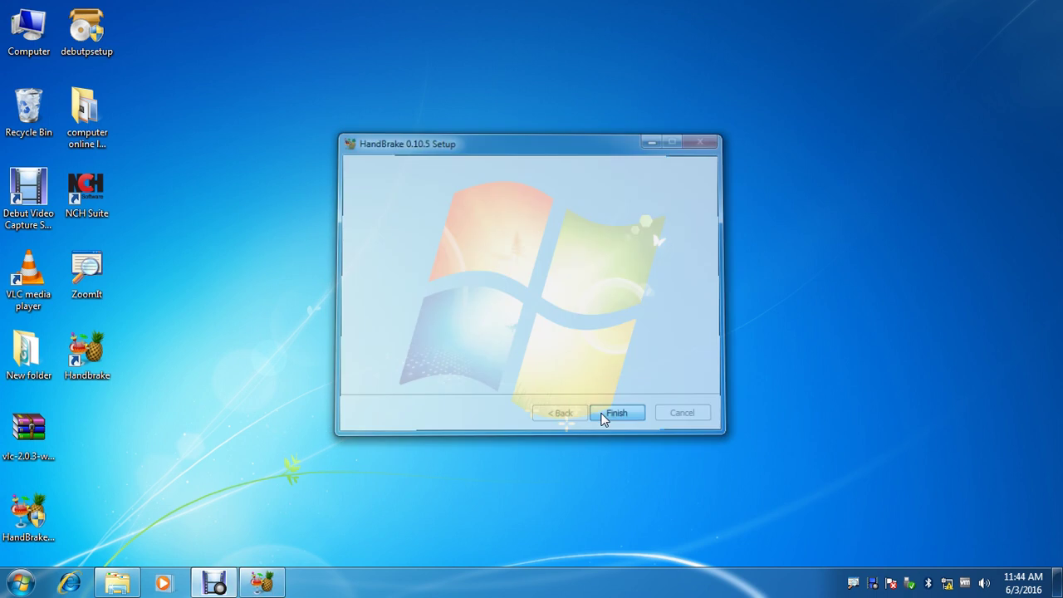
{"action": "left_click", "coordinate": [99, 351]}
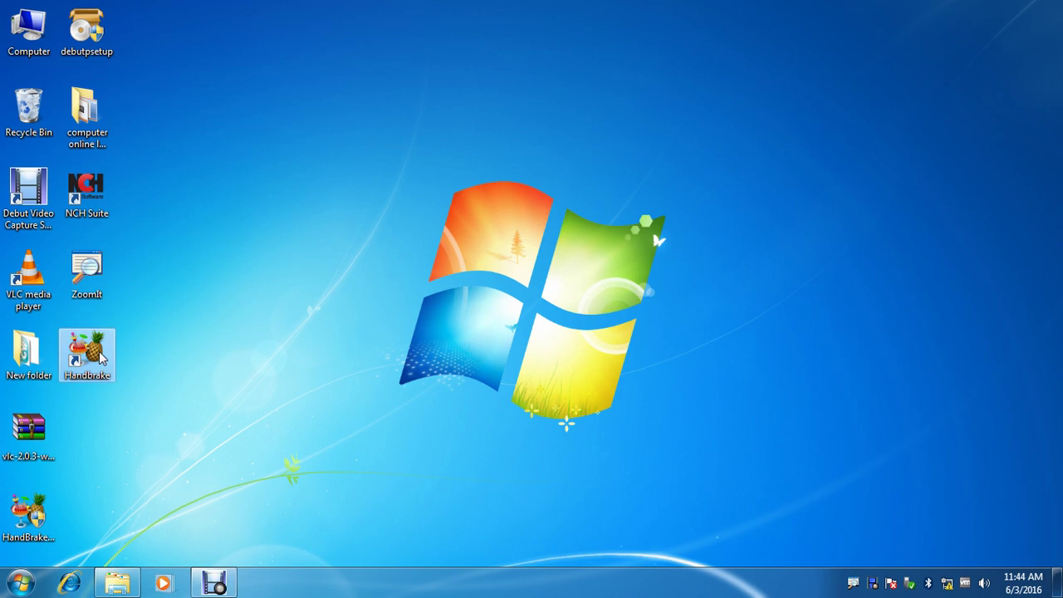
{"action": "double_click", "coordinate": [99, 352]}
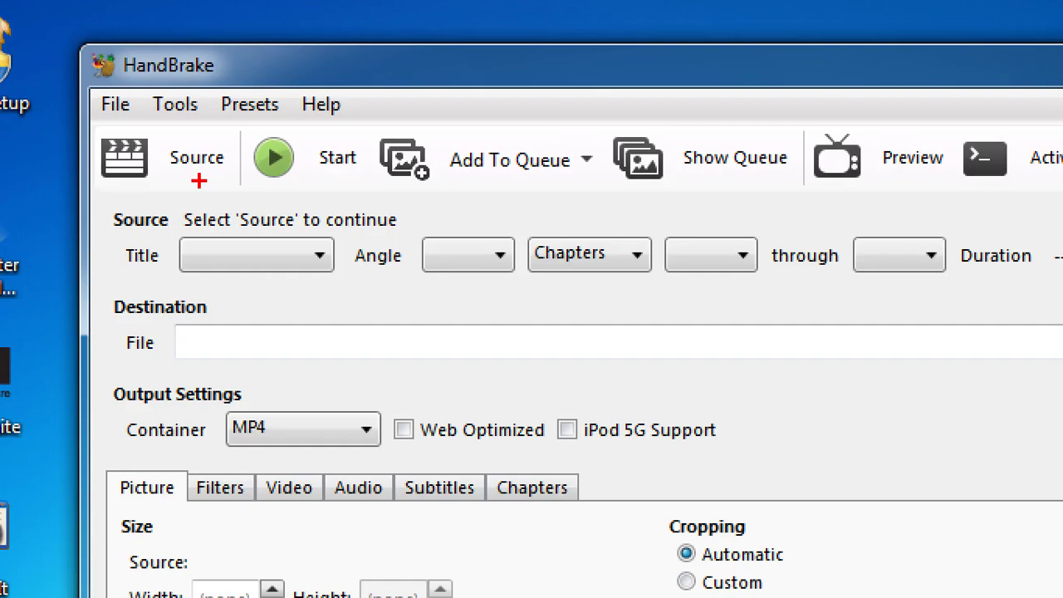
{"action": "mouse_move", "coordinate": [82, 130]}
{"action": "left_mouse_down"}
{"action": "mouse_move", "coordinate": [149, 191]}
{"action": "mouse_move", "coordinate": [236, 143]}
{"action": "mouse_move", "coordinate": [86, 131]}
{"action": "left_mouse_up"}
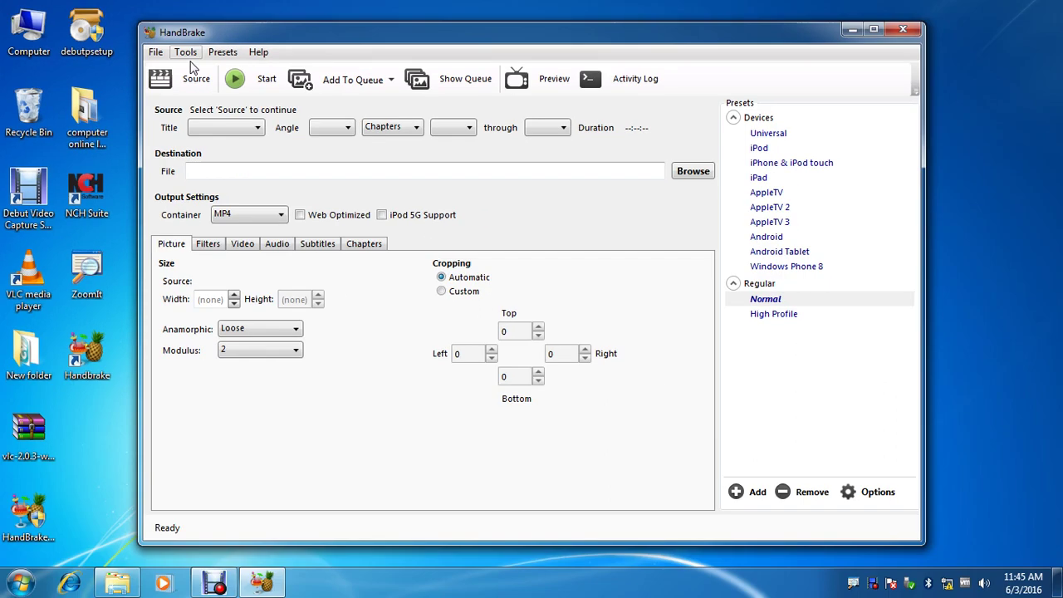
- Load the single video file "lect 2 a" from the desktop folder "computer online lecture" as the source
{"action": "left_click", "coordinate": [191, 77]}
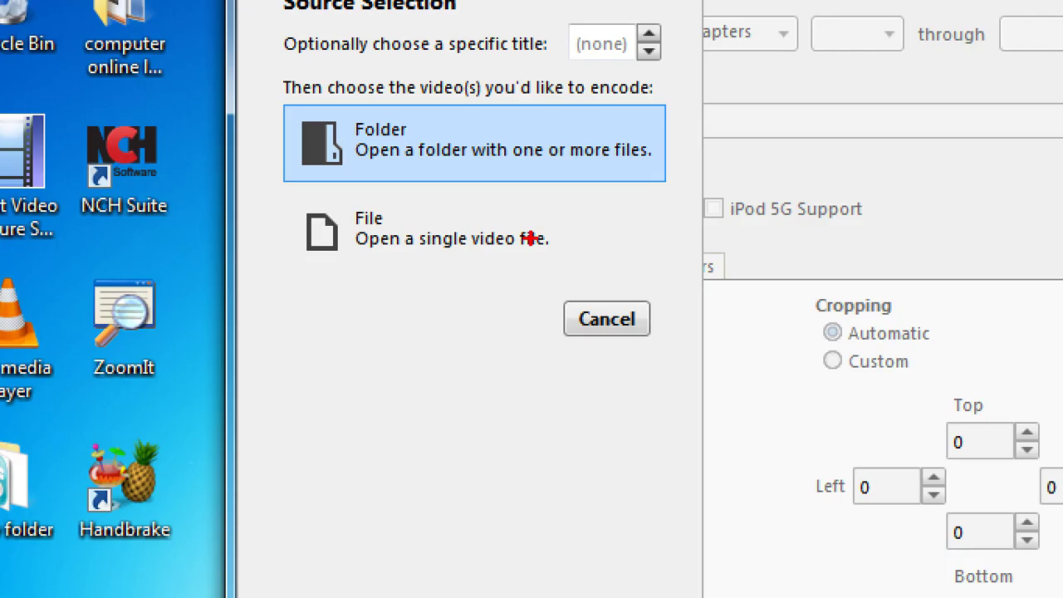
{"action": "mouse_move", "coordinate": [322, 189]}
{"action": "left_mouse_down"}
{"action": "mouse_move", "coordinate": [275, 235]}
{"action": "mouse_move", "coordinate": [553, 266]}
{"action": "mouse_move", "coordinate": [382, 194]}
{"action": "mouse_move", "coordinate": [283, 190]}
{"action": "left_mouse_up"}
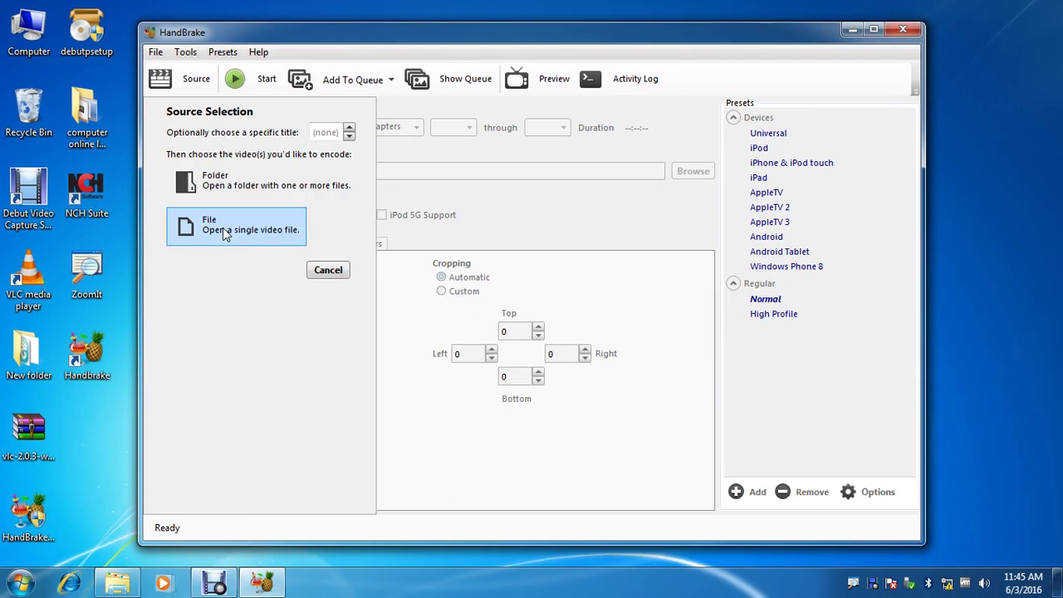
{"action": "left_click", "coordinate": [223, 235]}
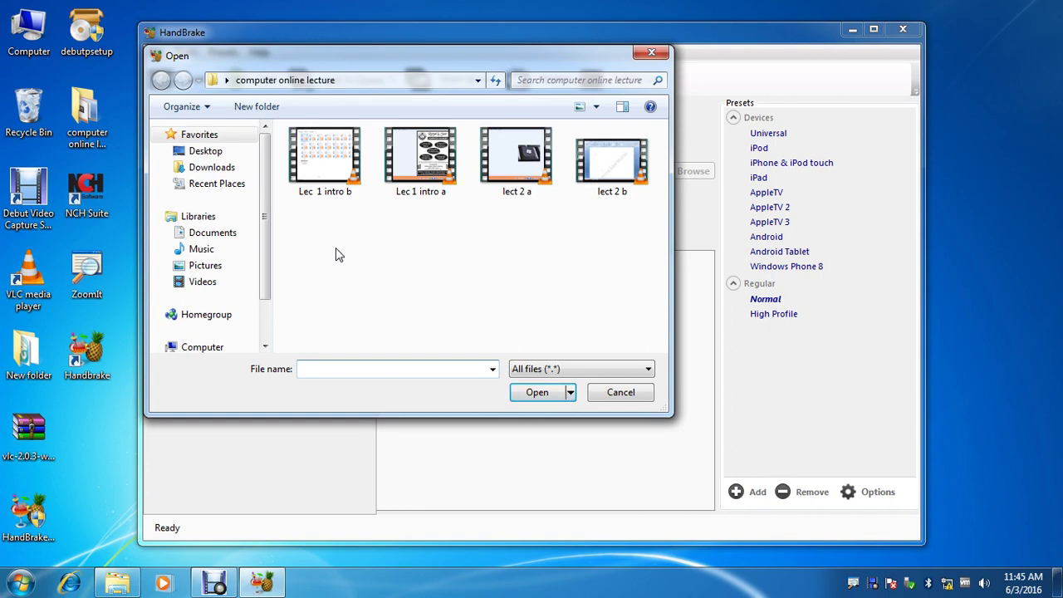
{"action": "left_click", "coordinate": [235, 156]}
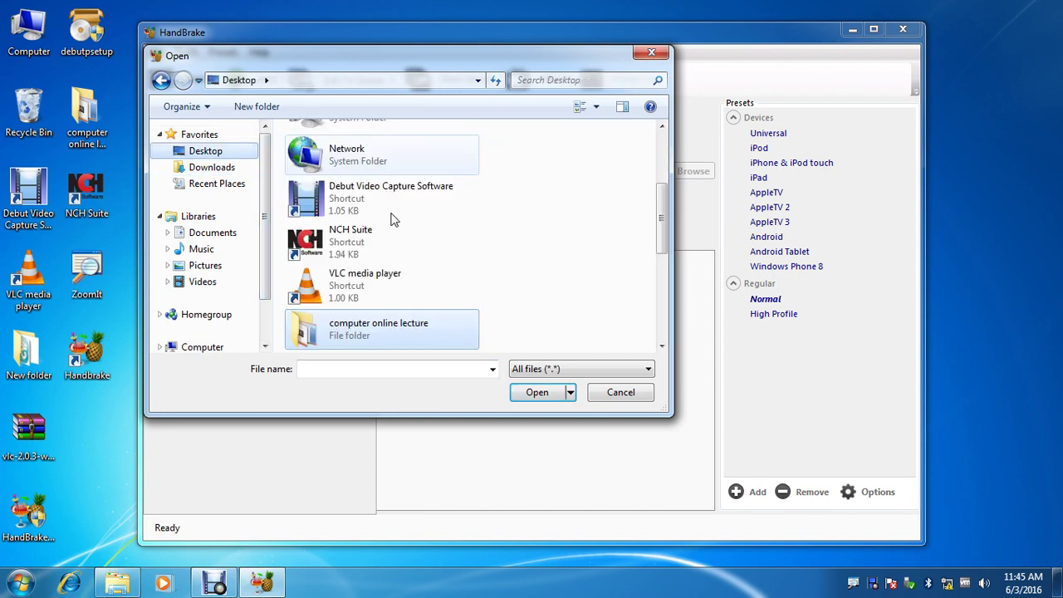
{"action": "double_click", "coordinate": [405, 336]}
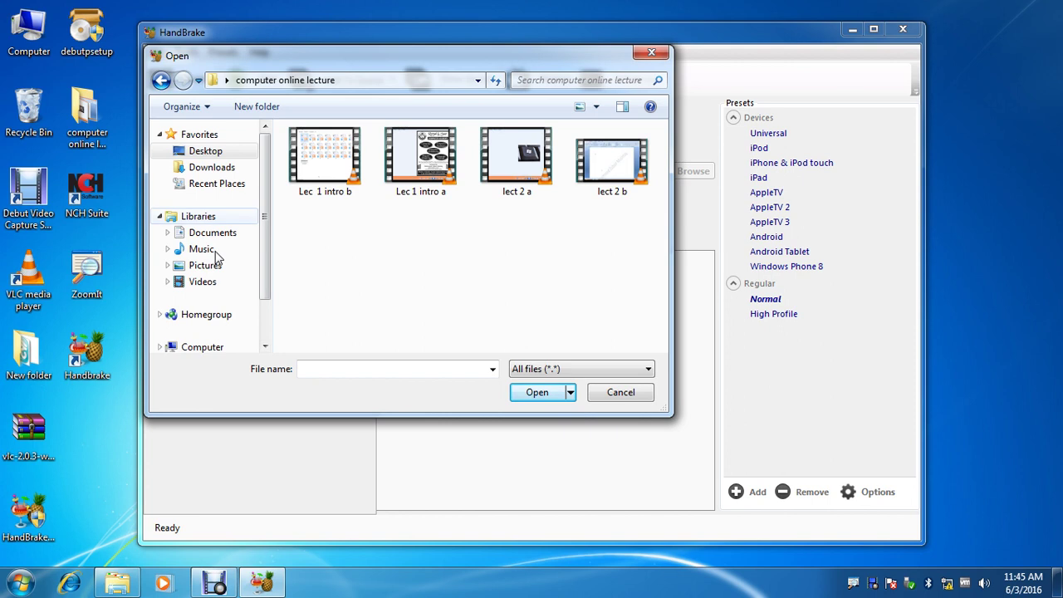
{"action": "left_click", "coordinate": [531, 161]}
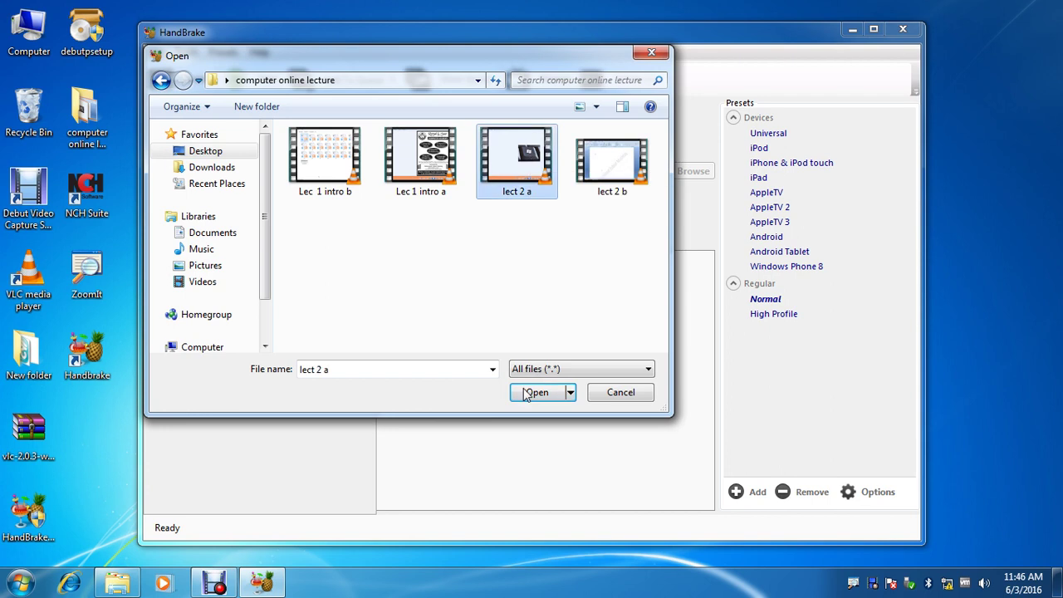
{"action": "left_click", "coordinate": [536, 392]}
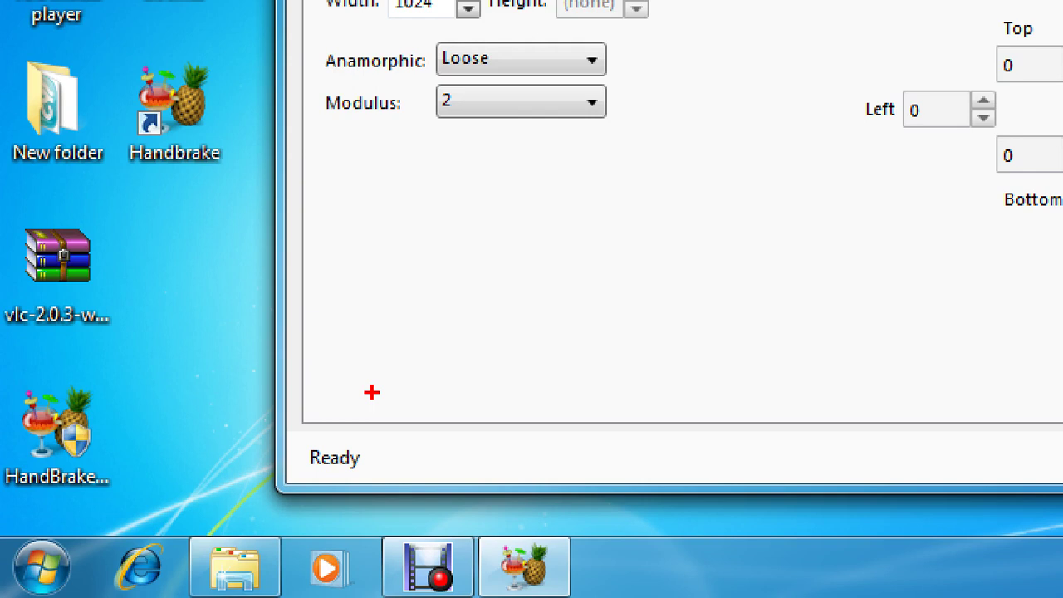
{"action": "mouse_move", "coordinate": [333, 407]}
{"action": "left_mouse_down"}
{"action": "mouse_move", "coordinate": [326, 498]}
{"action": "mouse_move", "coordinate": [298, 397]}
{"action": "left_mouse_up"}
{"action": "key", "text": "Escape"}
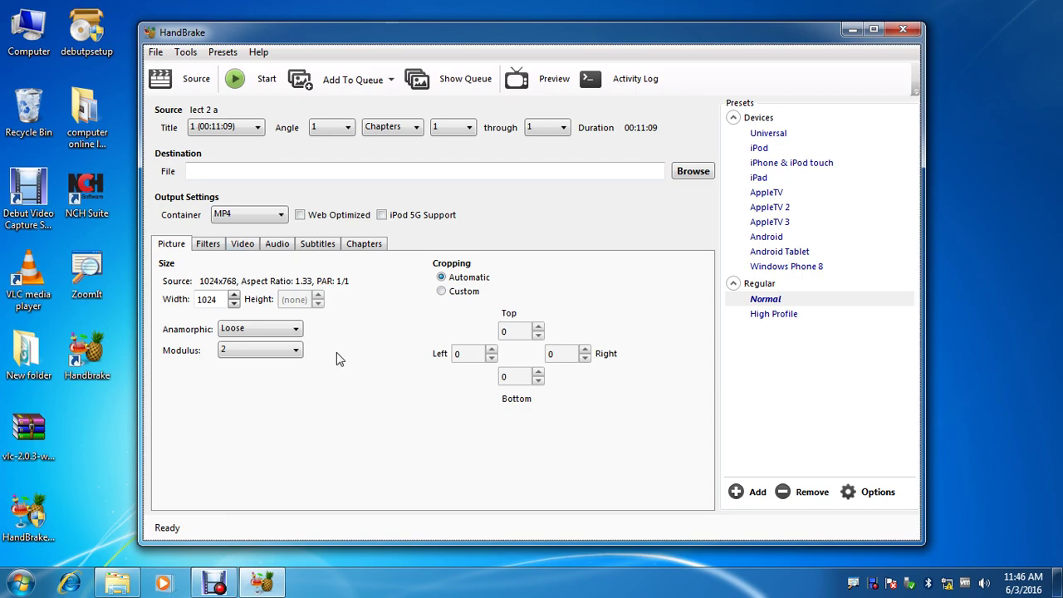
- Display the audio settings and expand the additional options of the listed audio track
{"action": "left_click", "coordinate": [256, 252]}
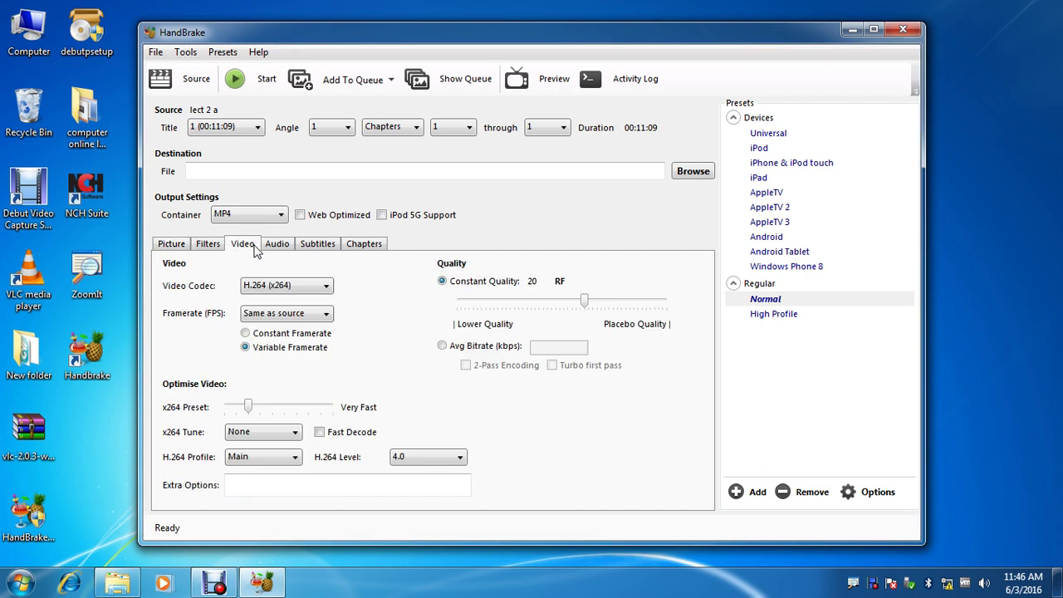
{"action": "left_click", "coordinate": [279, 247]}
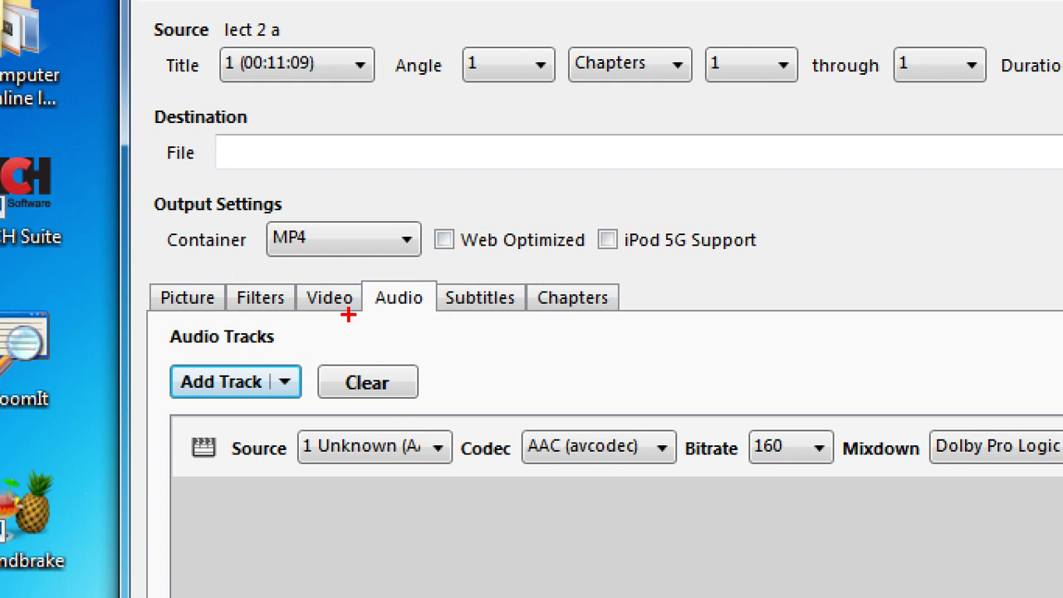
{"action": "mouse_move", "coordinate": [319, 277]}
{"action": "left_mouse_down"}
{"action": "mouse_move", "coordinate": [380, 344]}
{"action": "mouse_move", "coordinate": [348, 273]}
{"action": "mouse_move", "coordinate": [339, 278]}
{"action": "left_mouse_up"}
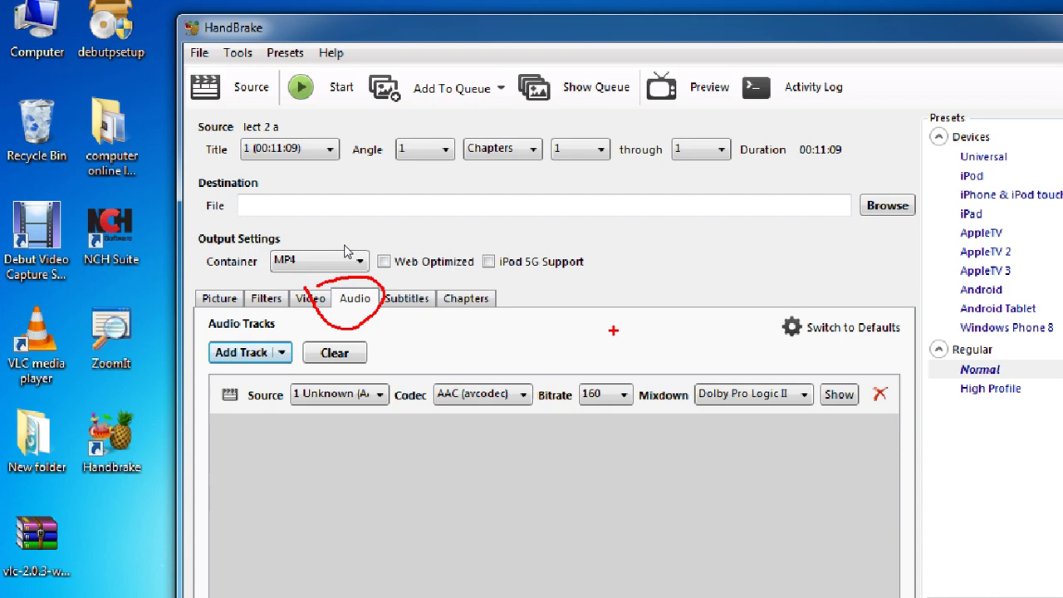
{"action": "key", "text": "Escape"}
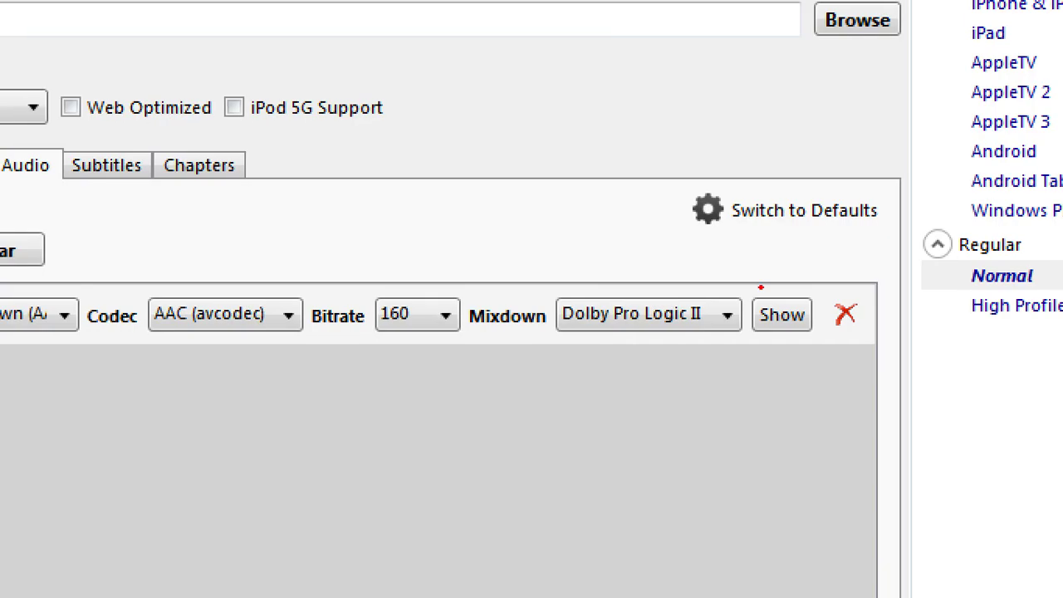
{"action": "mouse_move", "coordinate": [760, 288]}
{"action": "left_mouse_down"}
{"action": "mouse_move", "coordinate": [824, 306]}
{"action": "mouse_move", "coordinate": [771, 279]}
{"action": "mouse_move", "coordinate": [758, 306]}
{"action": "left_mouse_up"}
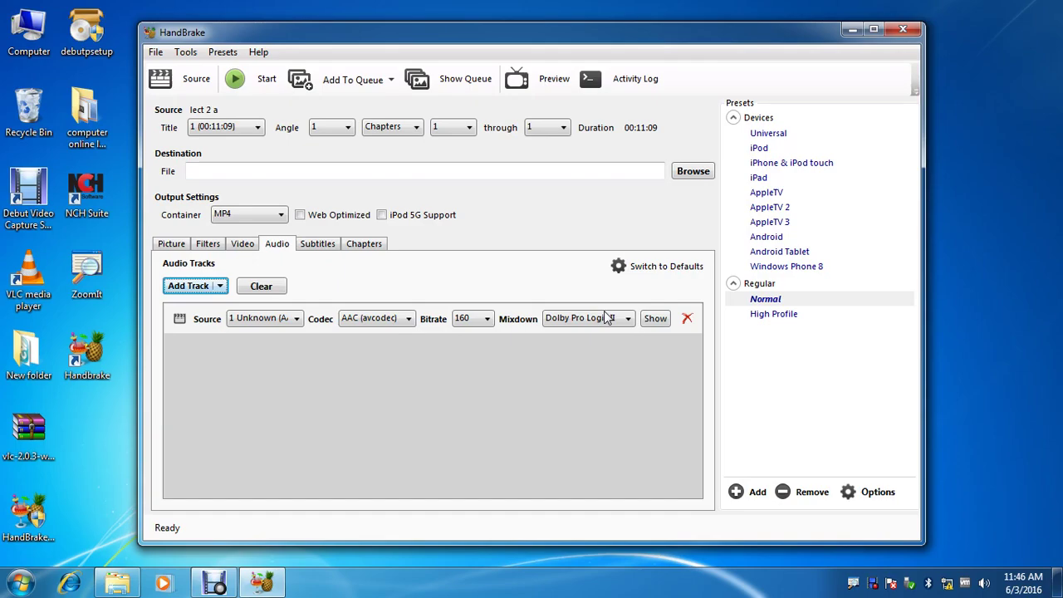
{"action": "left_click", "coordinate": [782, 315]}
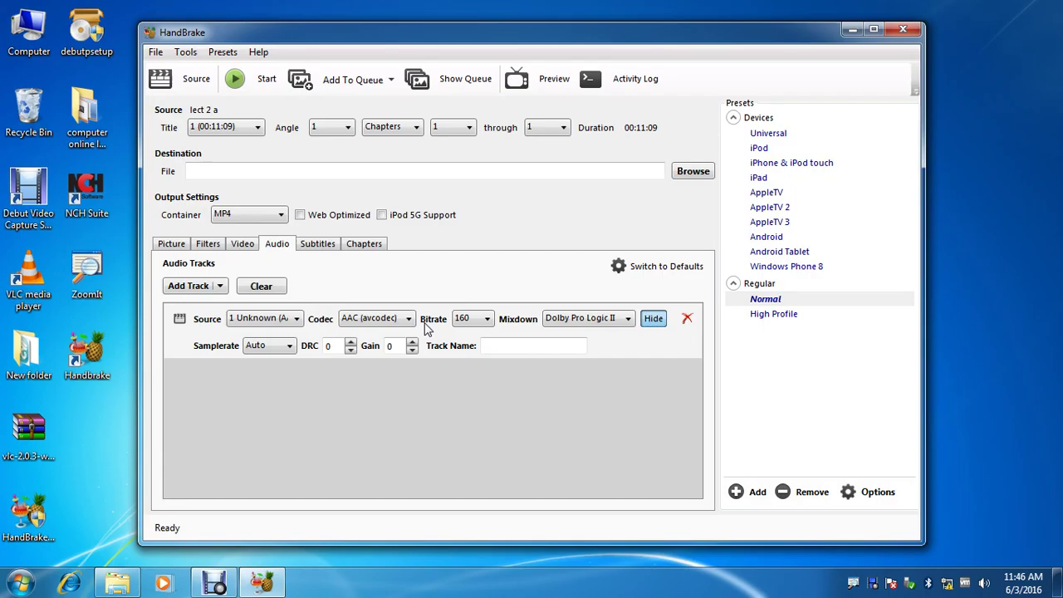
- Raise the audio track's gain to 20
{"action": "left_click", "coordinate": [411, 343]}
{"action": "left_click", "coordinate": [412, 342]}
{"action": "left_click", "coordinate": [411, 342]}
{"action": "left_click", "coordinate": [411, 342]}
{"action": "left_click", "coordinate": [411, 342]}
{"action": "left_click", "coordinate": [411, 342]}
{"action": "left_click", "coordinate": [411, 343]}
{"action": "left_click", "coordinate": [412, 343]}
- Set the output file to "converted" in mp4 format in the "computer online lecture" folder
{"action": "left_click", "coordinate": [693, 172]}
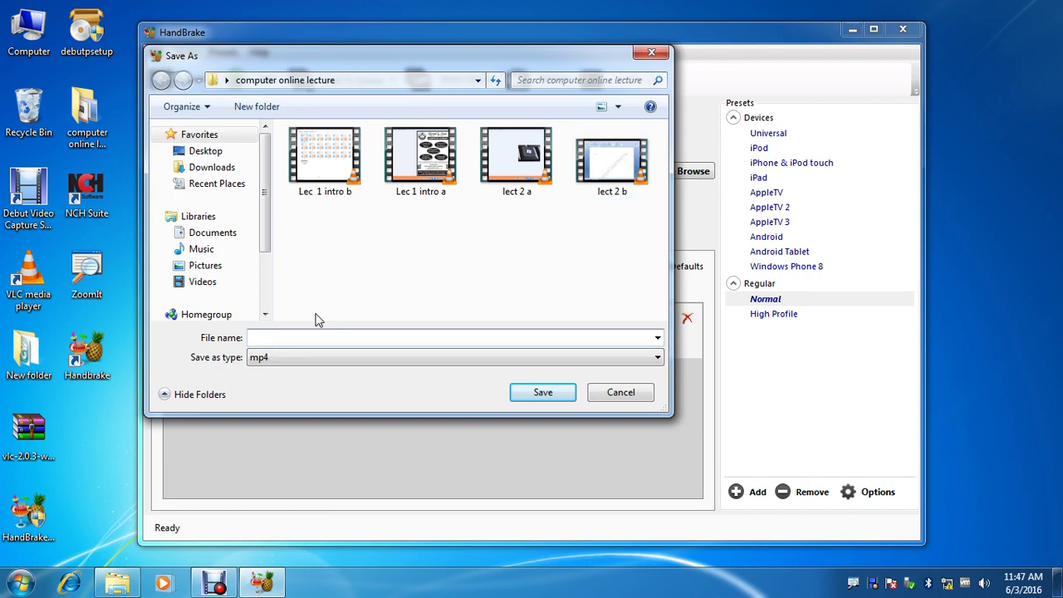
{"action": "type", "text": "converted"}
{"action": "left_click", "coordinate": [542, 392]}
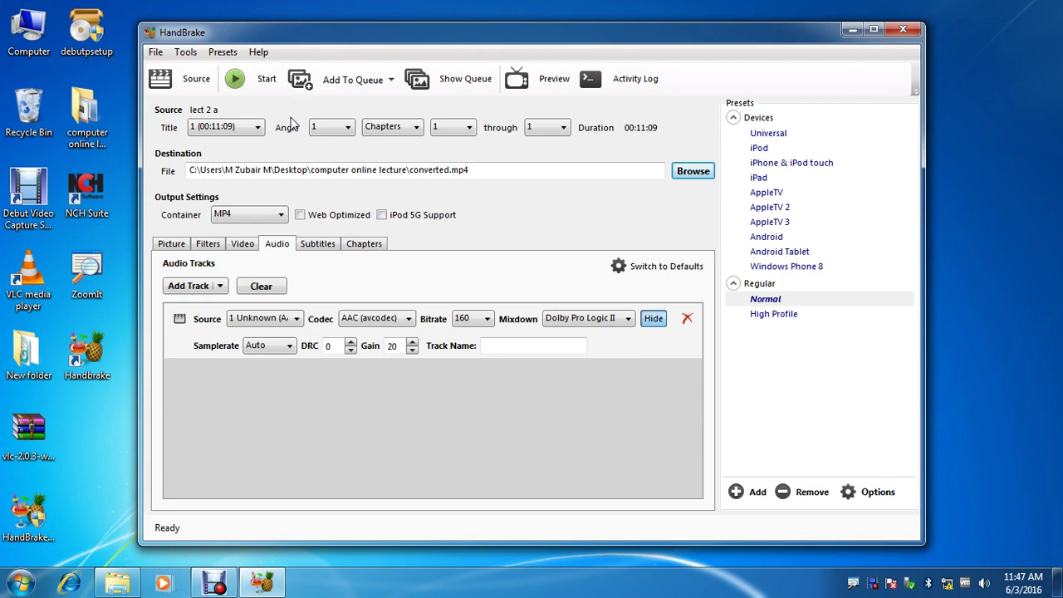
- Start encoding the "lect 2 a" video with the chosen output settings
{"action": "left_click", "coordinate": [261, 83]}
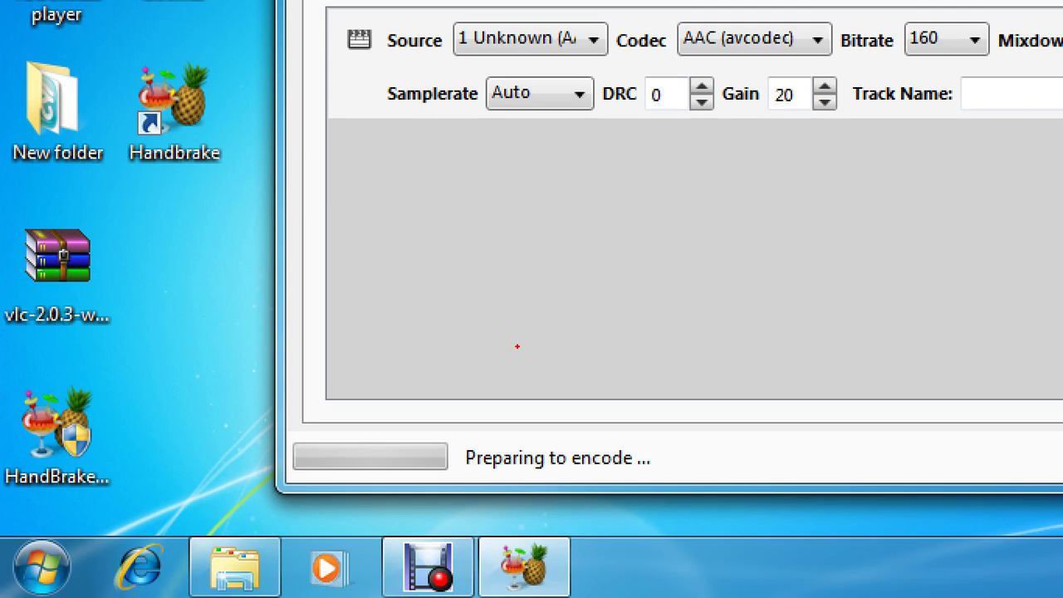
{"action": "mouse_move", "coordinate": [305, 405]}
{"action": "left_mouse_down"}
{"action": "mouse_move", "coordinate": [166, 525]}
{"action": "mouse_move", "coordinate": [382, 531]}
{"action": "mouse_move", "coordinate": [484, 424]}
{"action": "mouse_move", "coordinate": [291, 415]}
{"action": "left_mouse_up"}
{"action": "key", "text": "Escape"}
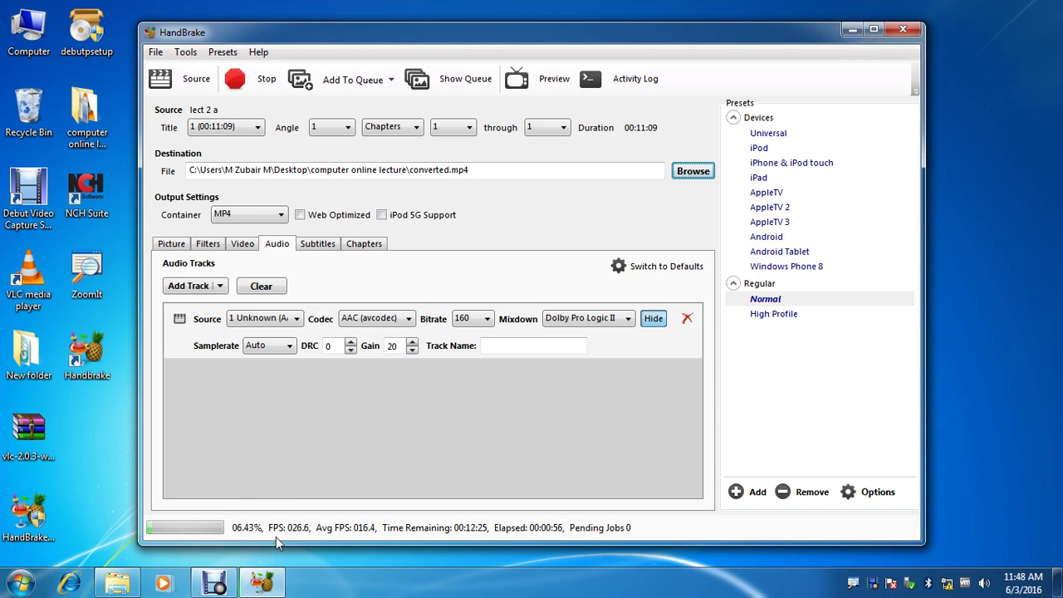
- Minimize the HandBrake window and restore it to check the encoding progress
{"action": "left_click", "coordinate": [849, 30]}
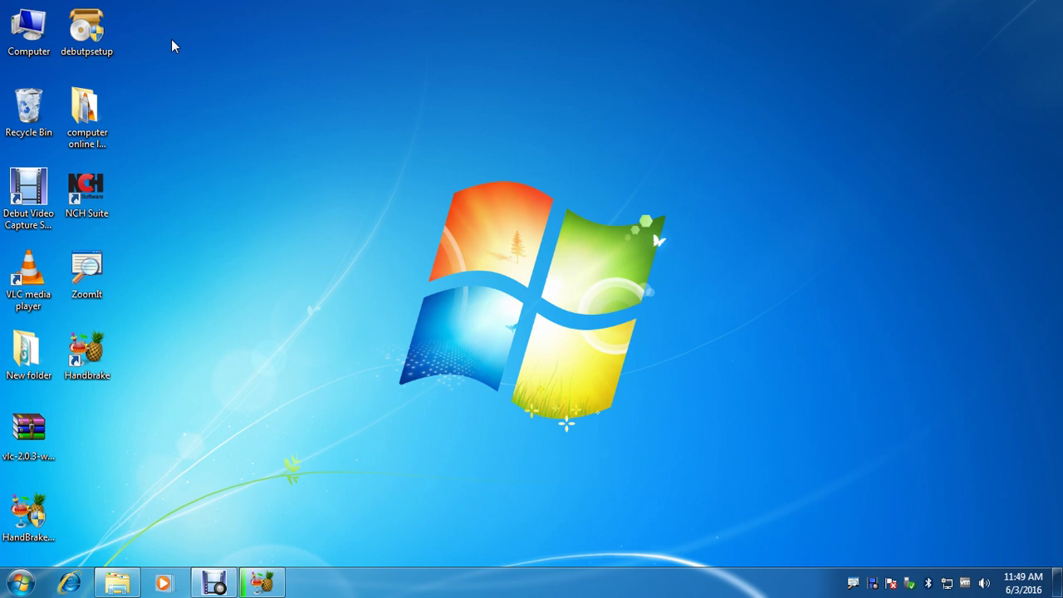
{"action": "left_click", "coordinate": [250, 583]}
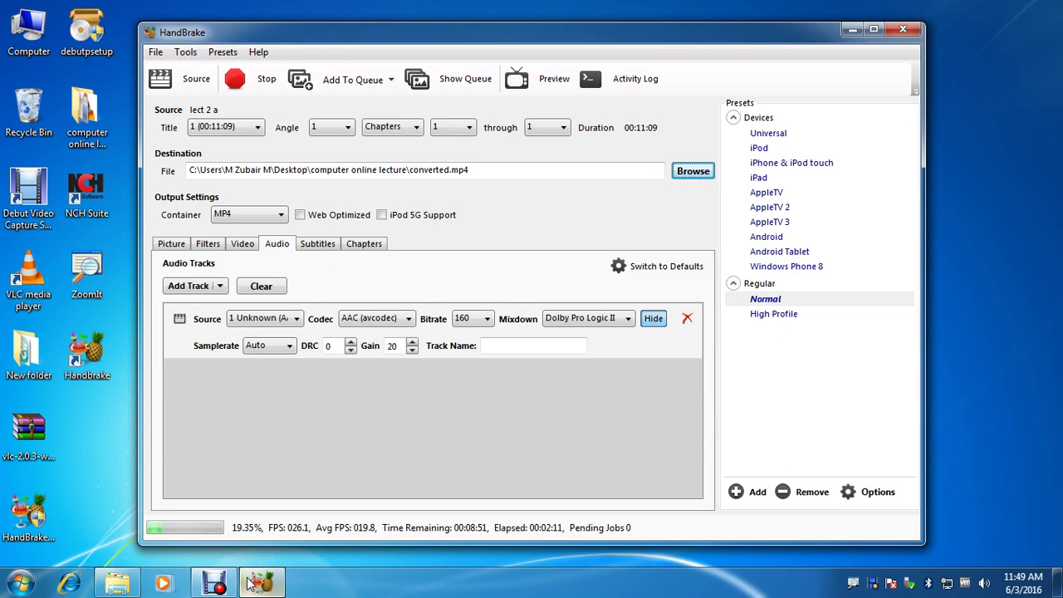
{"action": "left_click", "coordinate": [49, 562]}
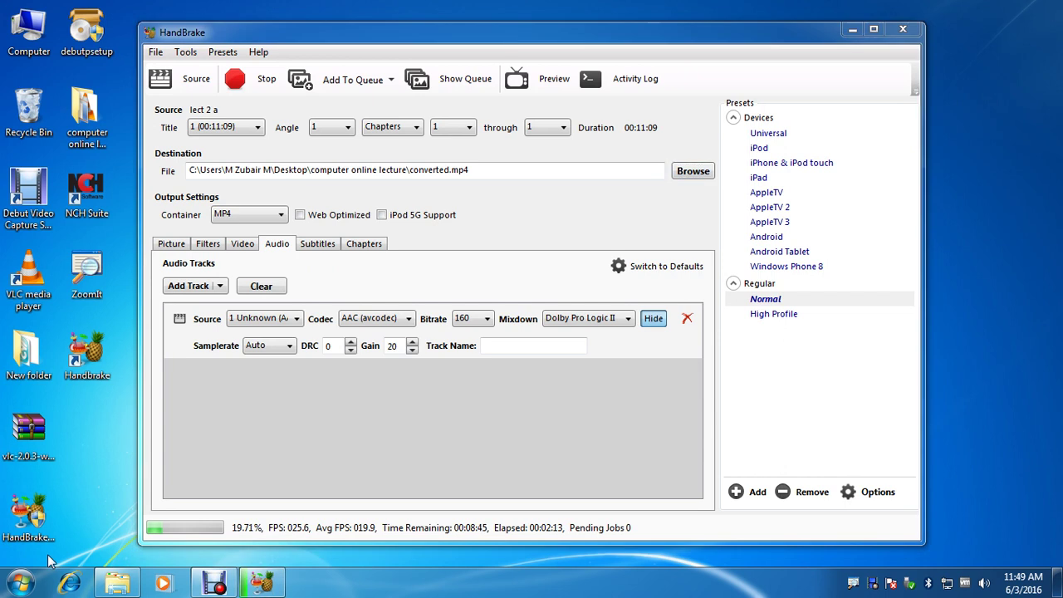
{"action": "key", "text": "super"}
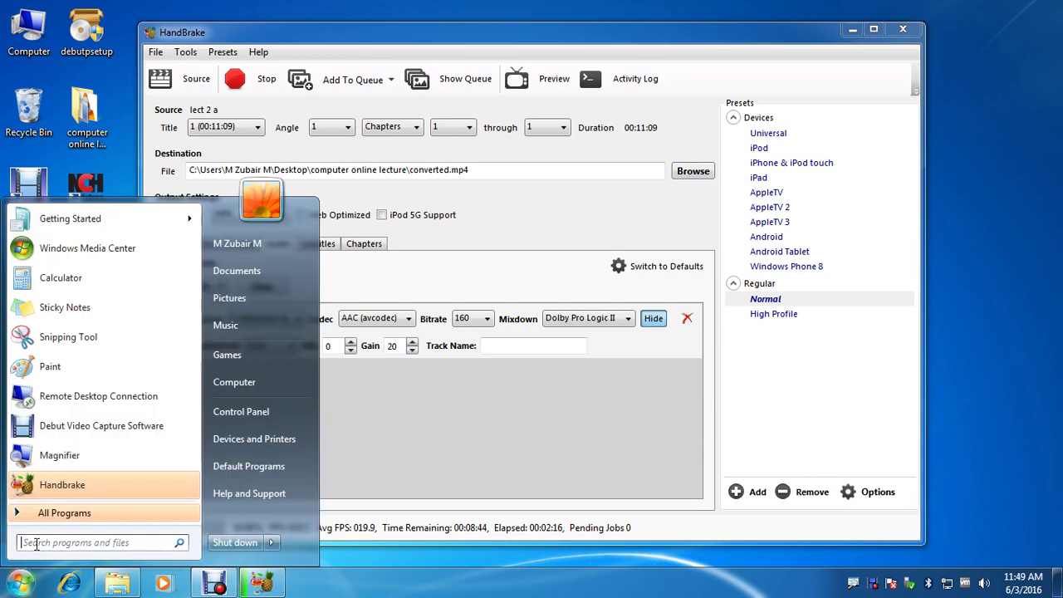
{"action": "left_click", "coordinate": [37, 542]}
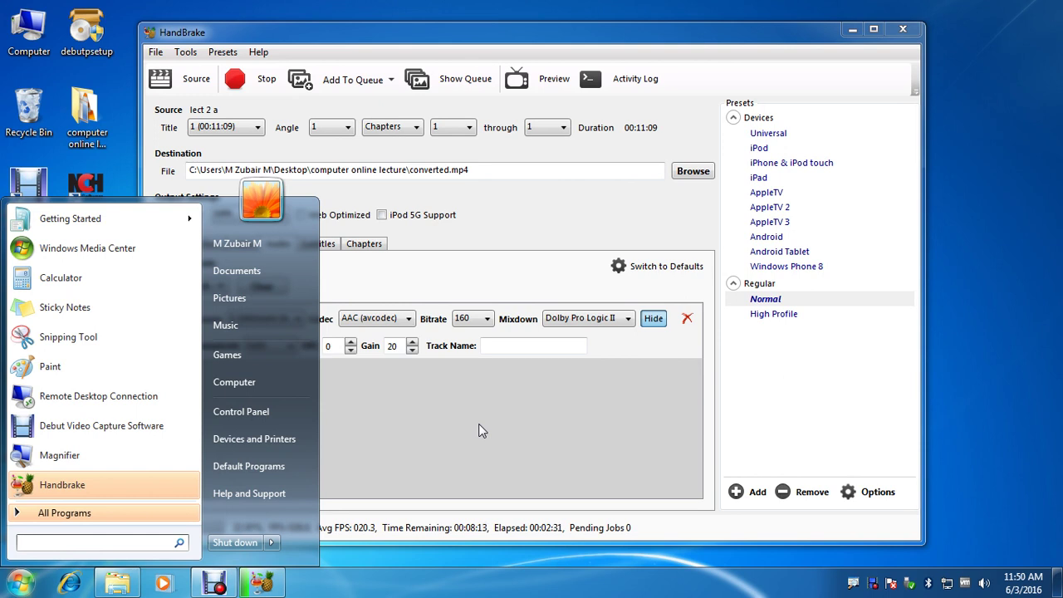
{"action": "left_click", "coordinate": [943, 285]}
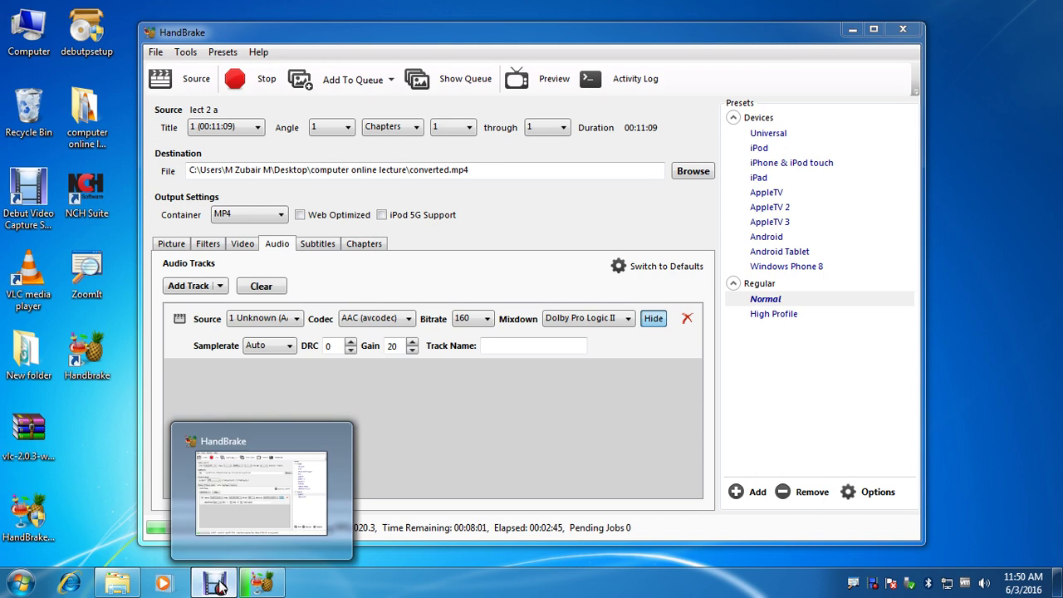
{"action": "left_click", "coordinate": [218, 585]}
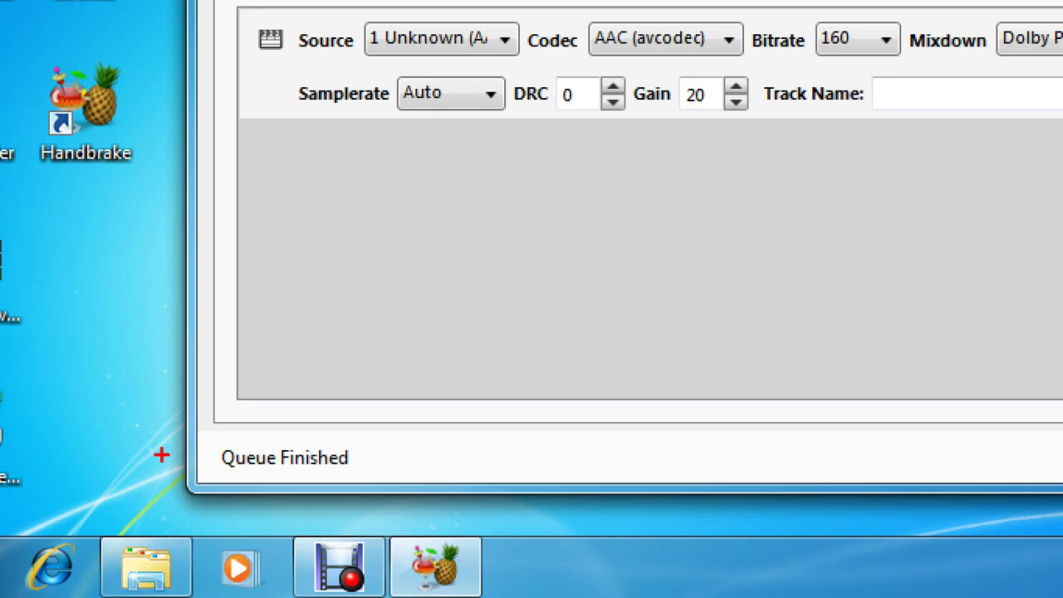
{"action": "mouse_move", "coordinate": [207, 440]}
{"action": "left_mouse_down"}
{"action": "mouse_move", "coordinate": [239, 479]}
{"action": "mouse_move", "coordinate": [268, 388]}
{"action": "mouse_move", "coordinate": [179, 451]}
{"action": "left_mouse_up"}
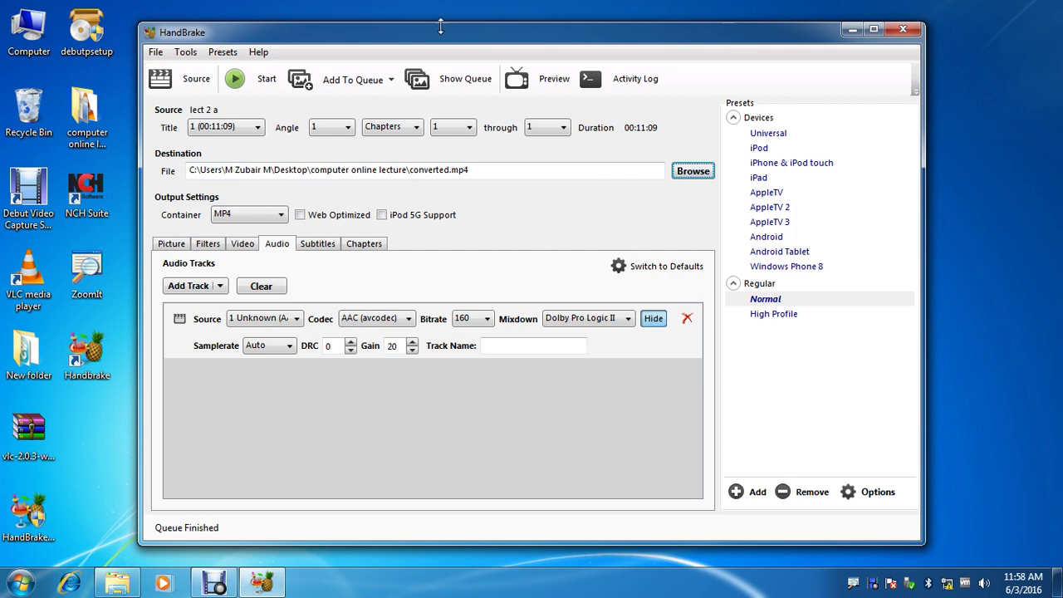
- Minimize HandBrake and open the "computer online lecture" folder from the desktop in a maximized window
{"action": "left_click", "coordinate": [849, 30]}
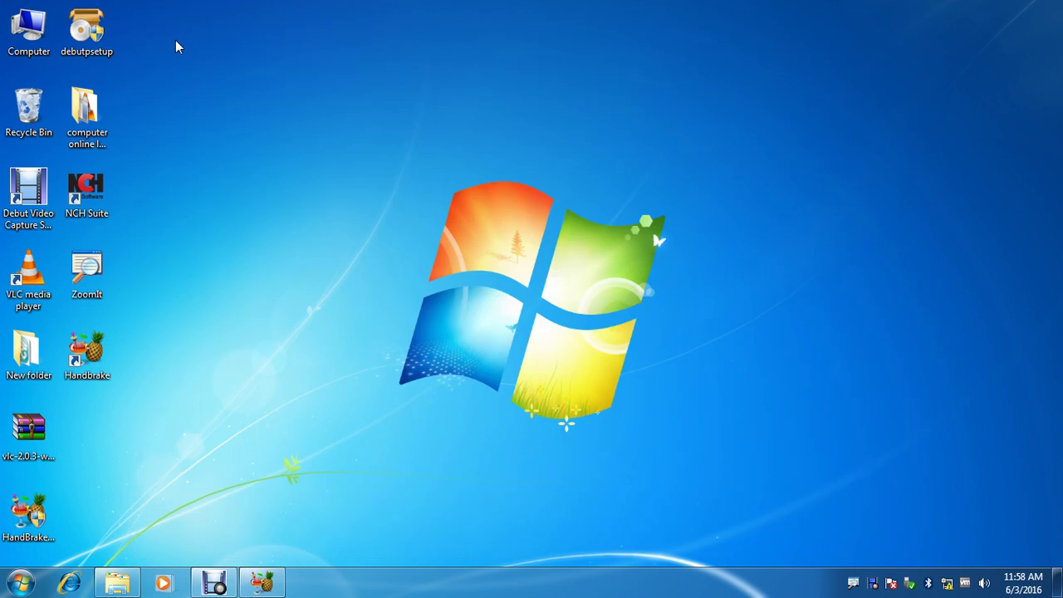
{"action": "double_click", "coordinate": [88, 93]}
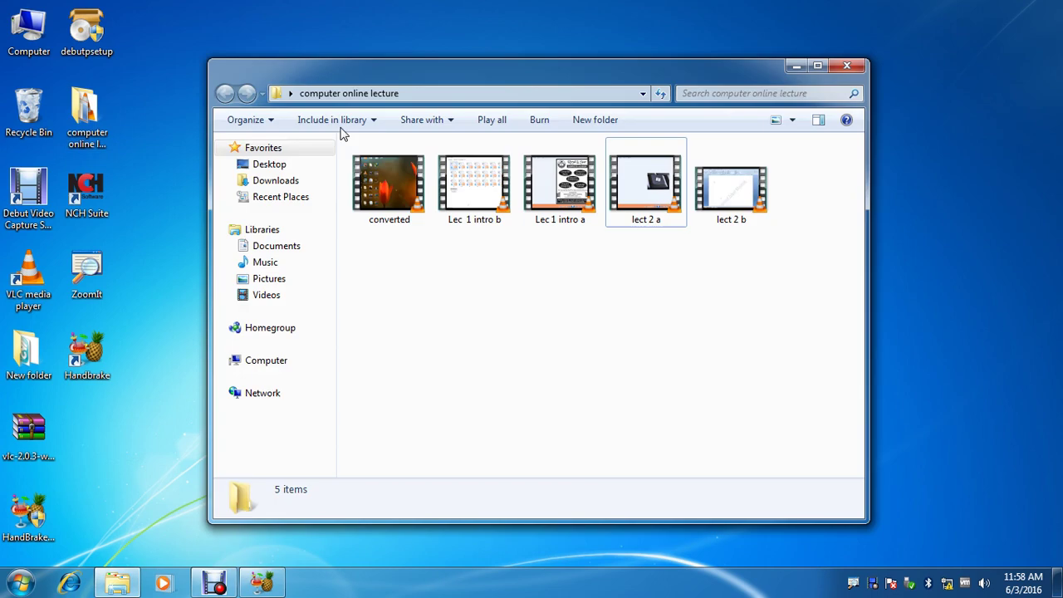
{"action": "double_click", "coordinate": [511, 74]}
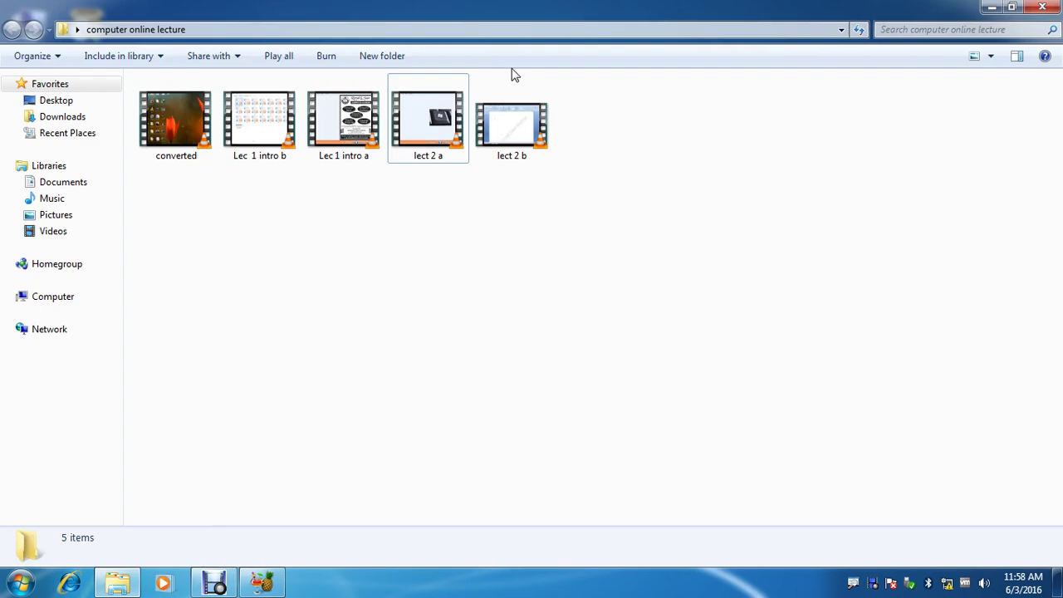
- Play the original "lect 2 a" video in VLC from about the 3-minute mark to hear its volume, and close the player
{"action": "left_click", "coordinate": [436, 129]}
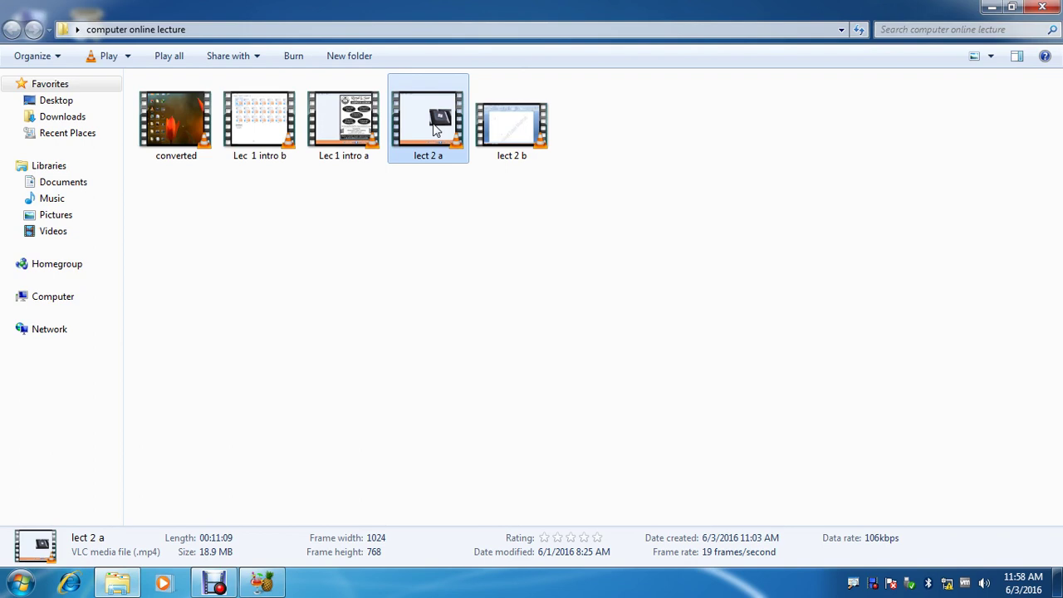
{"action": "double_click", "coordinate": [435, 128]}
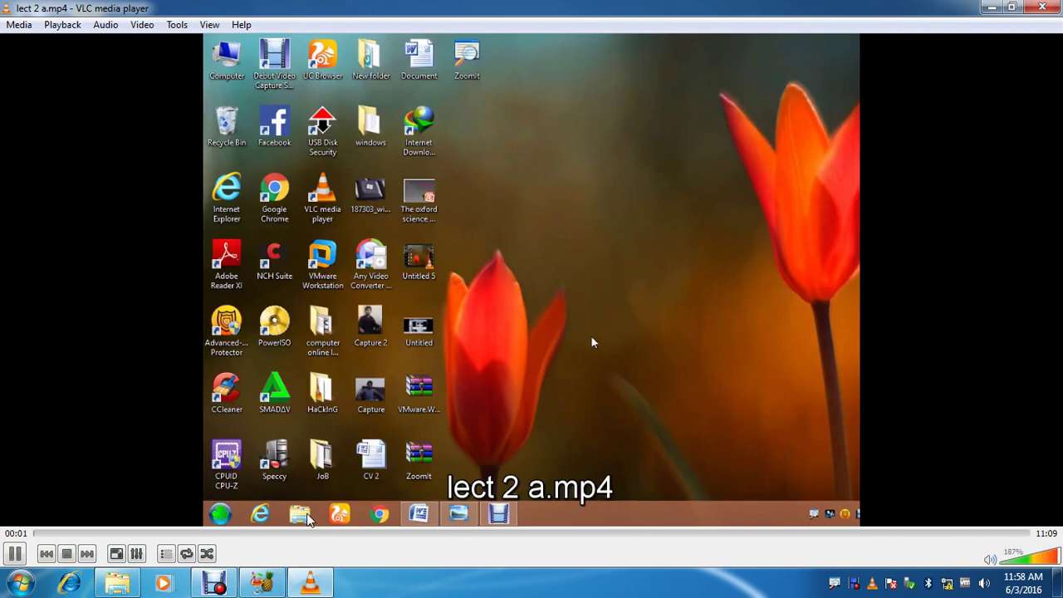
{"action": "left_click", "coordinate": [298, 536]}
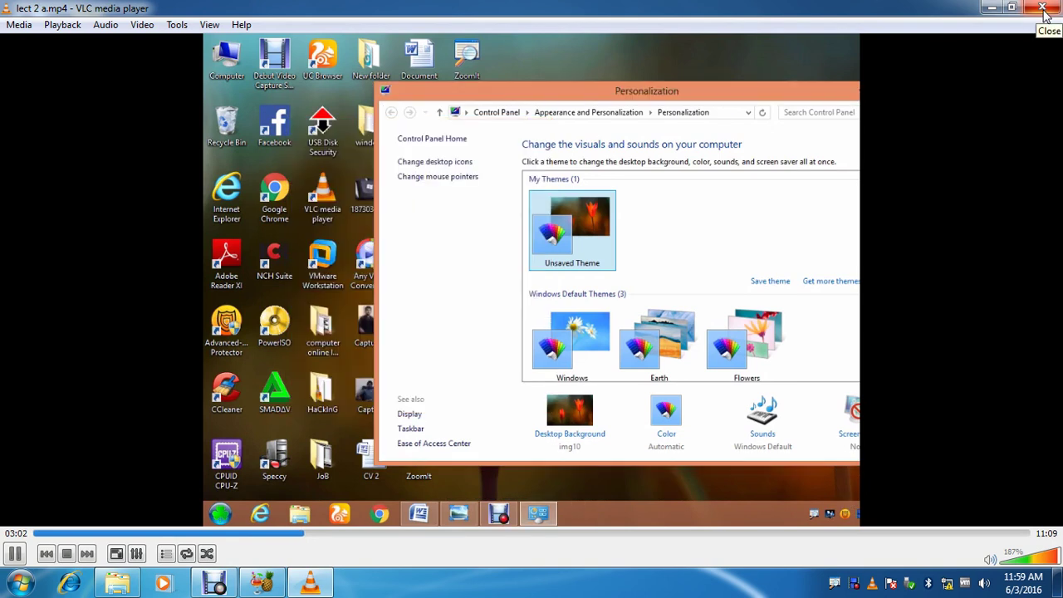
{"action": "left_click", "coordinate": [1045, 10]}
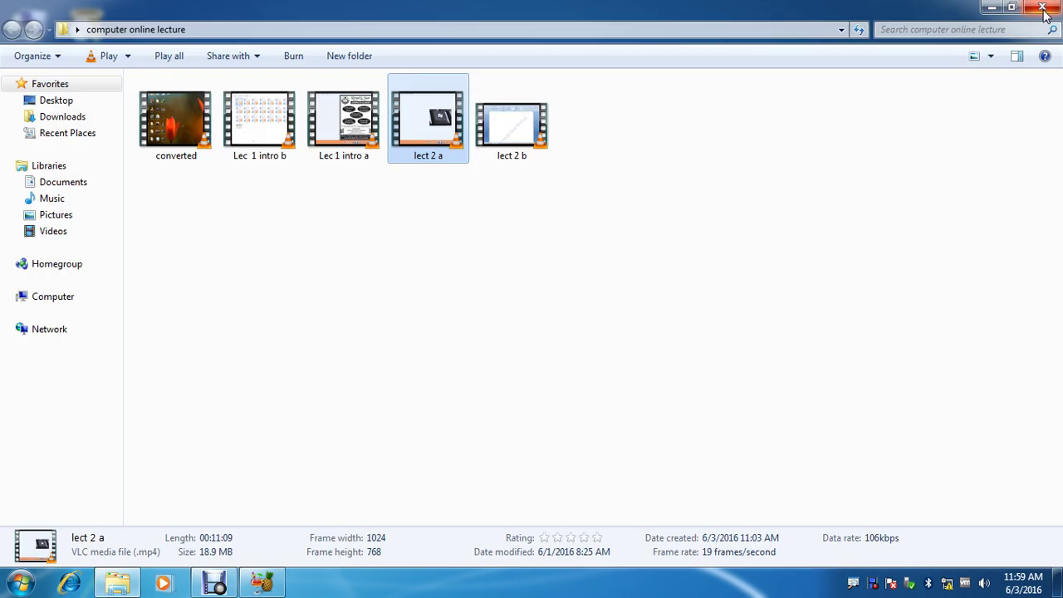
- Play "converted" in VLC from about 3 minutes and just past 4 minutes to hear its volume, and close the player and folder
{"action": "left_click", "coordinate": [172, 127]}
{"action": "double_click", "coordinate": [172, 127]}
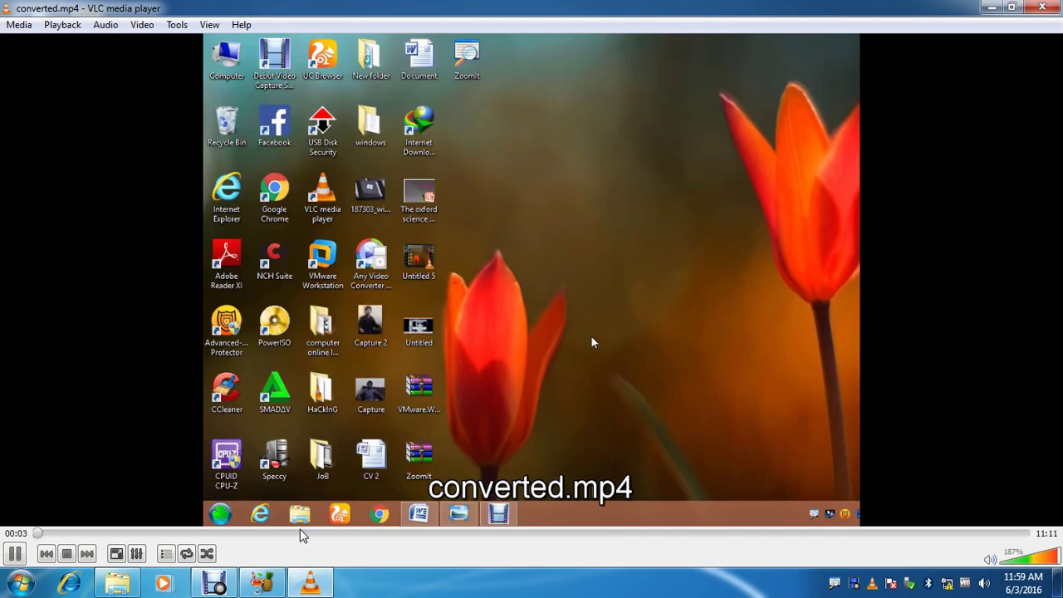
{"action": "left_click", "coordinate": [300, 533]}
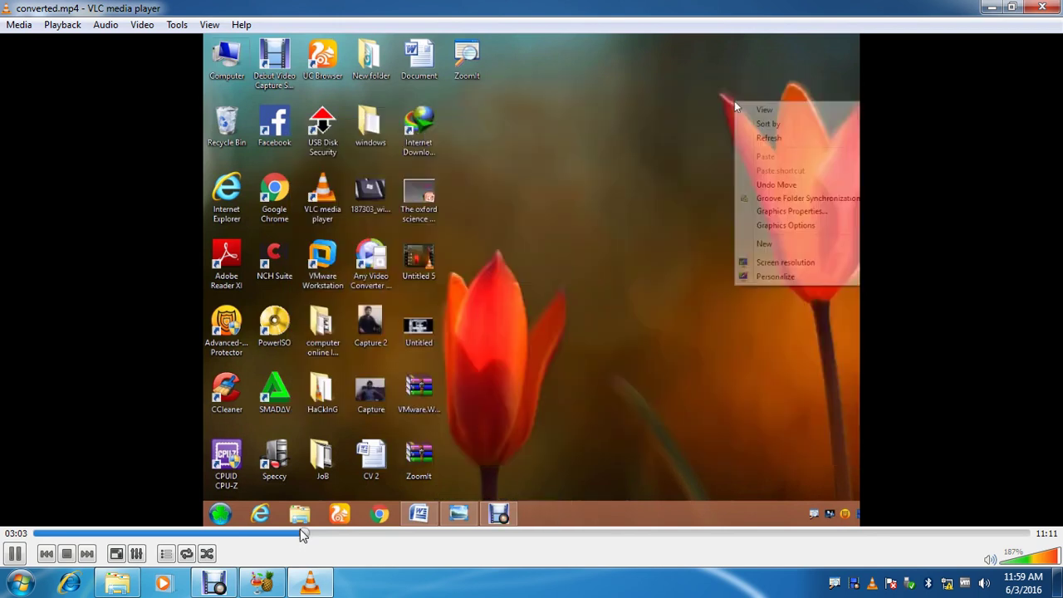
{"action": "left_click", "coordinate": [413, 534]}
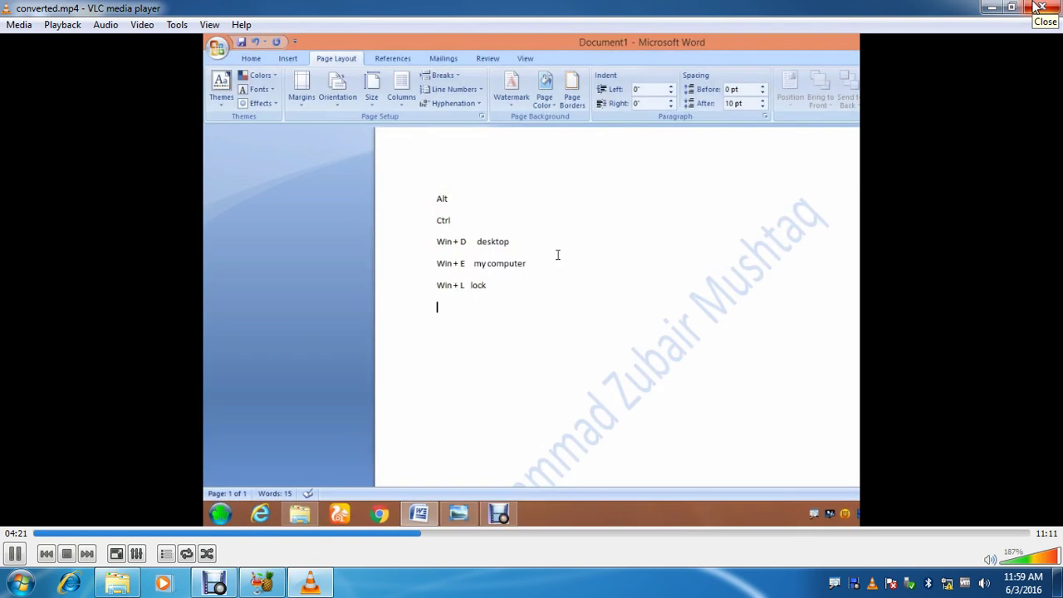
{"action": "left_click", "coordinate": [1038, 7]}
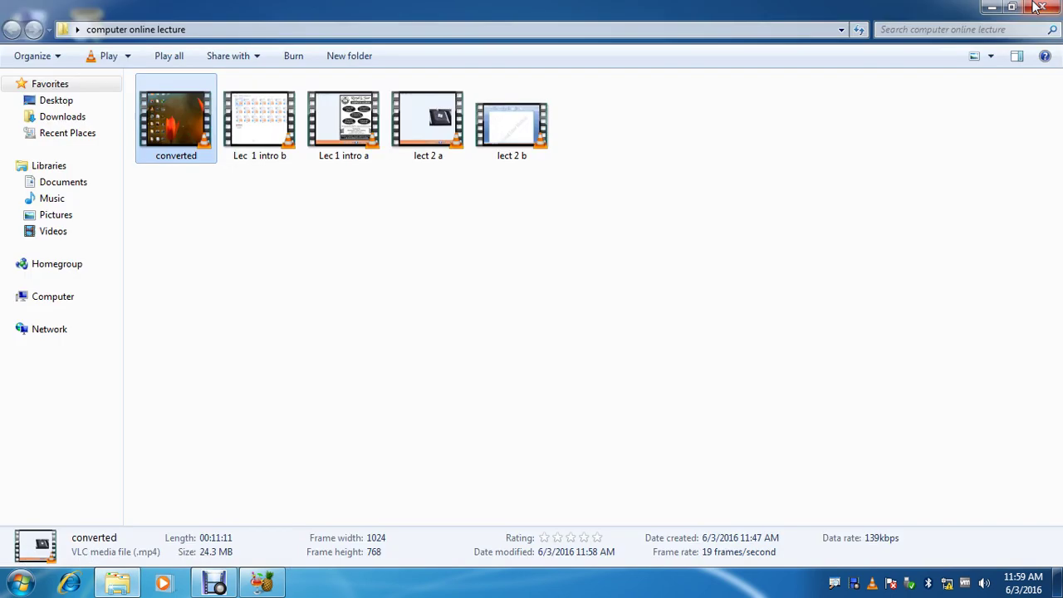
{"action": "left_click", "coordinate": [1043, 7]}
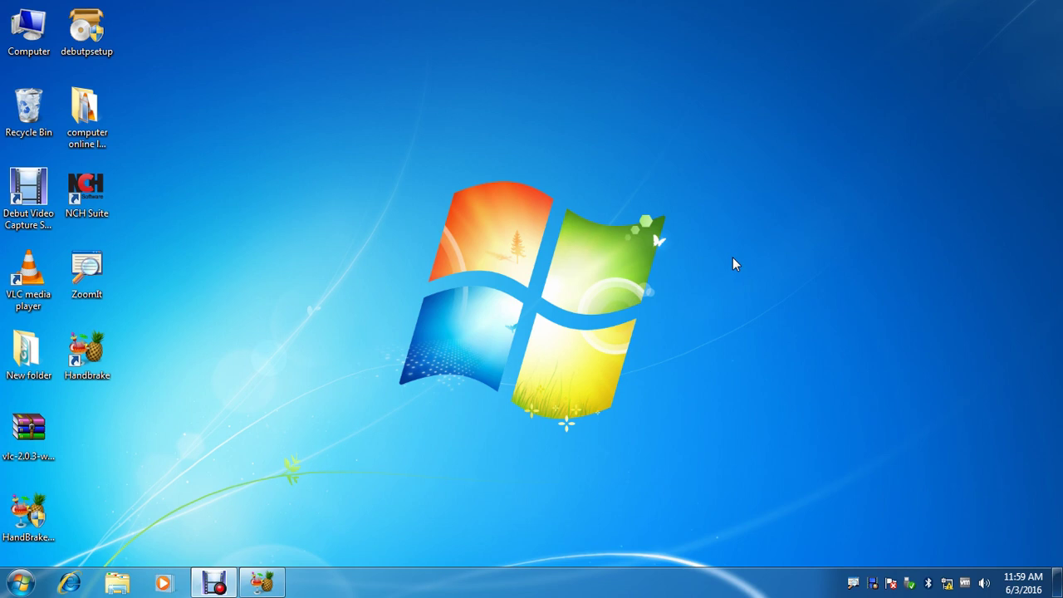
{"action": "left_click", "coordinate": [229, 578]}
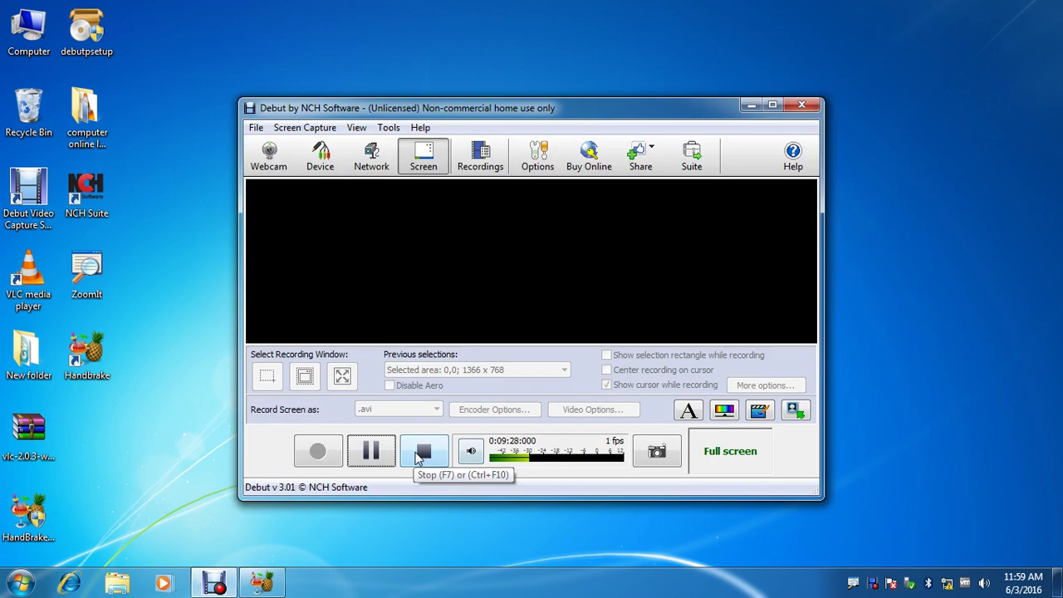